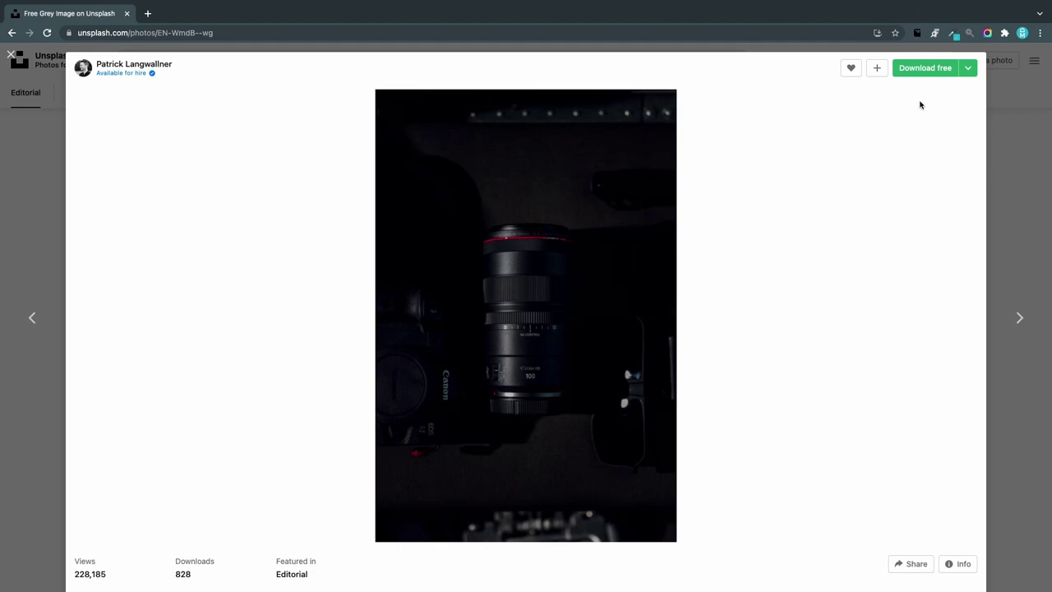
Download the dark photo of the Canon lens for free and open its choice of download sizes
click(923, 69)
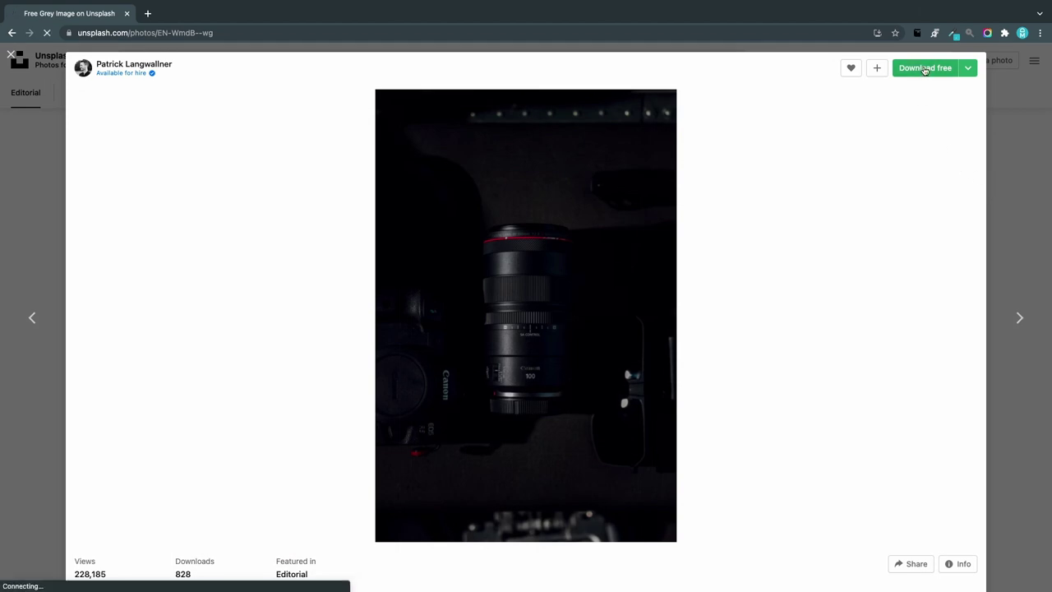
click(969, 71)
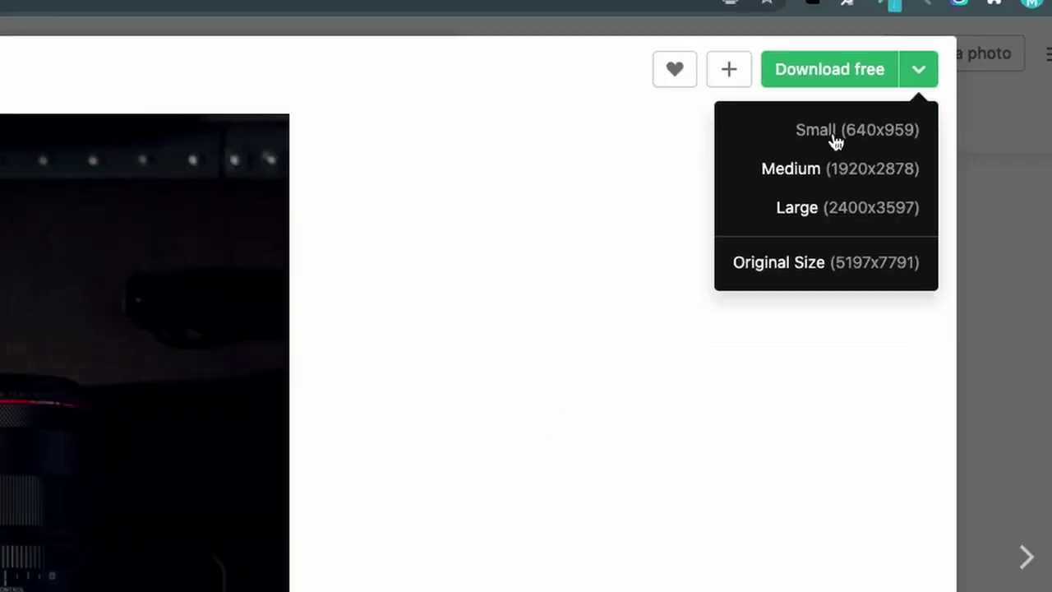
click(742, 179)
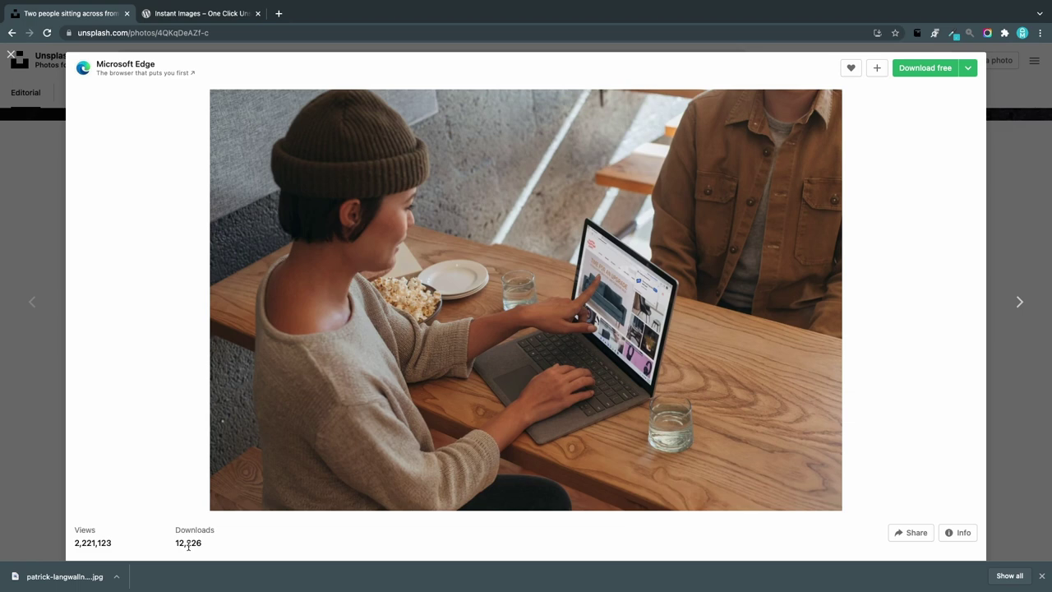
Browse the Unsplash editorial photos and check the download sizes offered for the photo of two people at a laptop
key(Escape)
scroll(526, 349, down, 3)
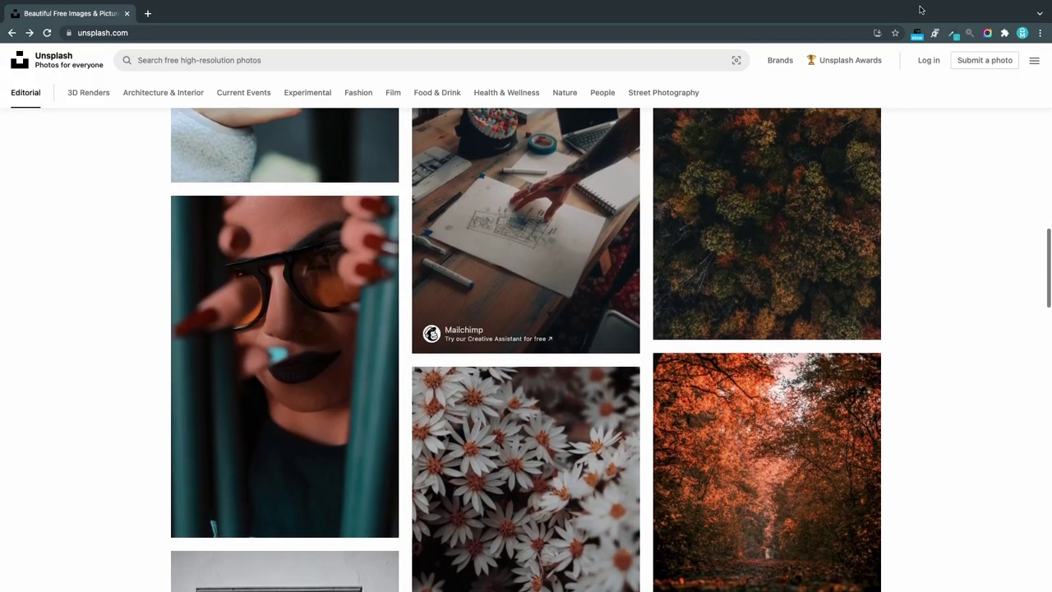
scroll(921, 10, down, 2)
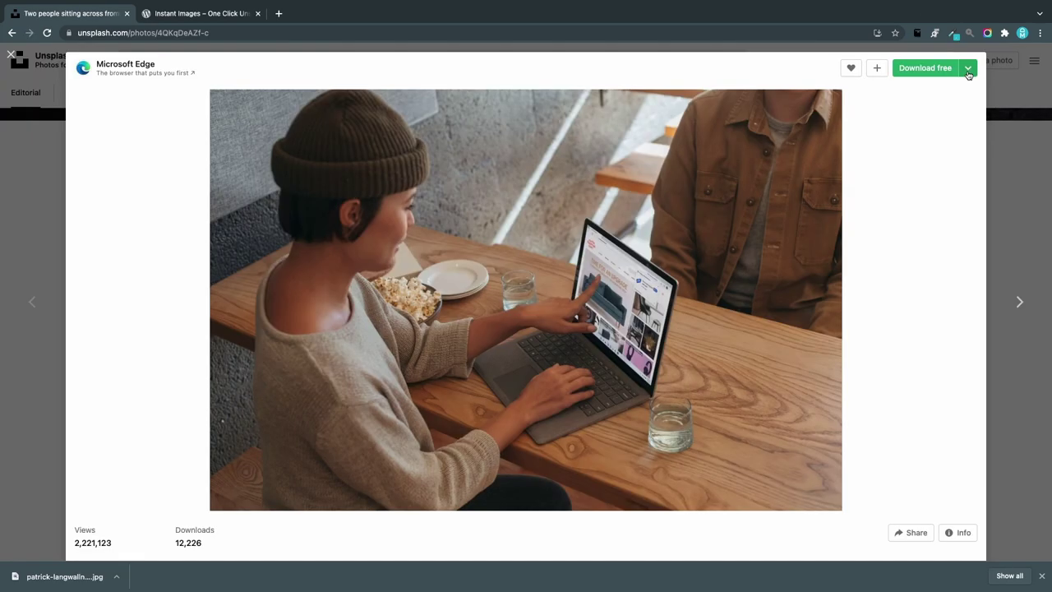
click(969, 68)
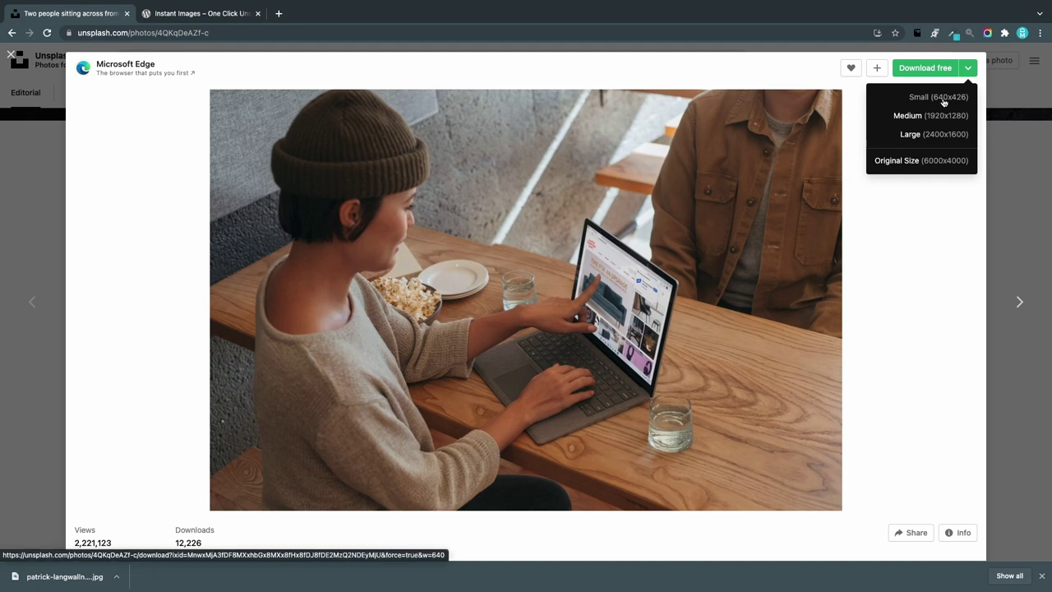
click(1033, 224)
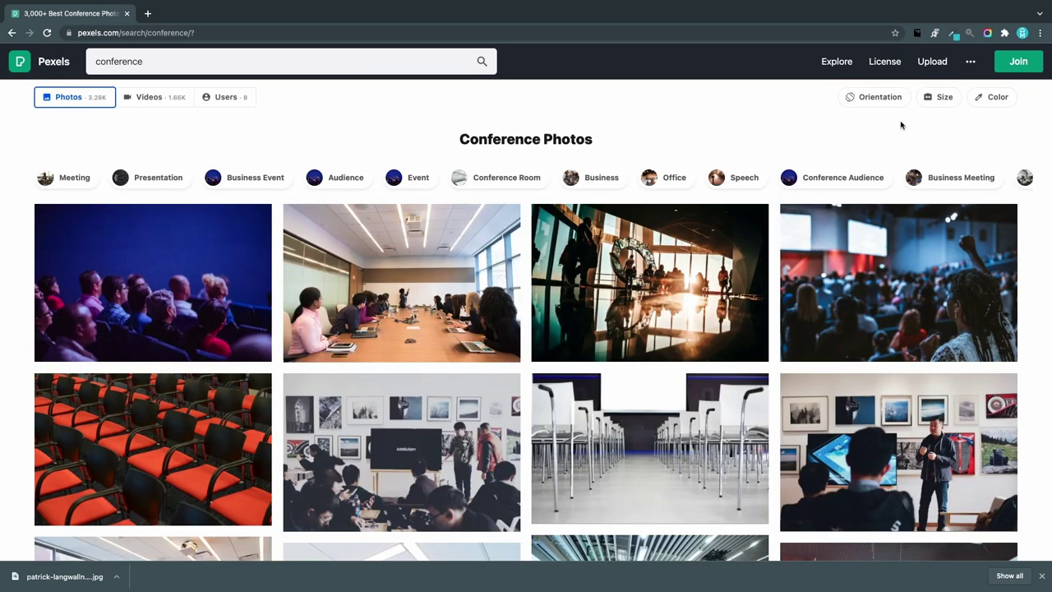
Filter the Pexels conference photos to vertical orientation and check the size and color filter options
click(877, 101)
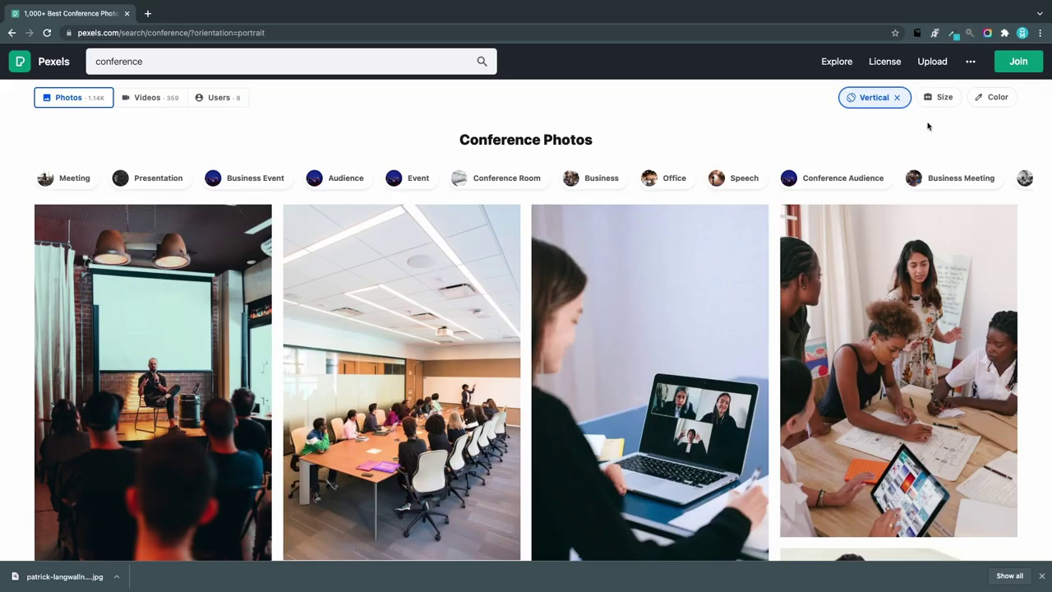
click(943, 103)
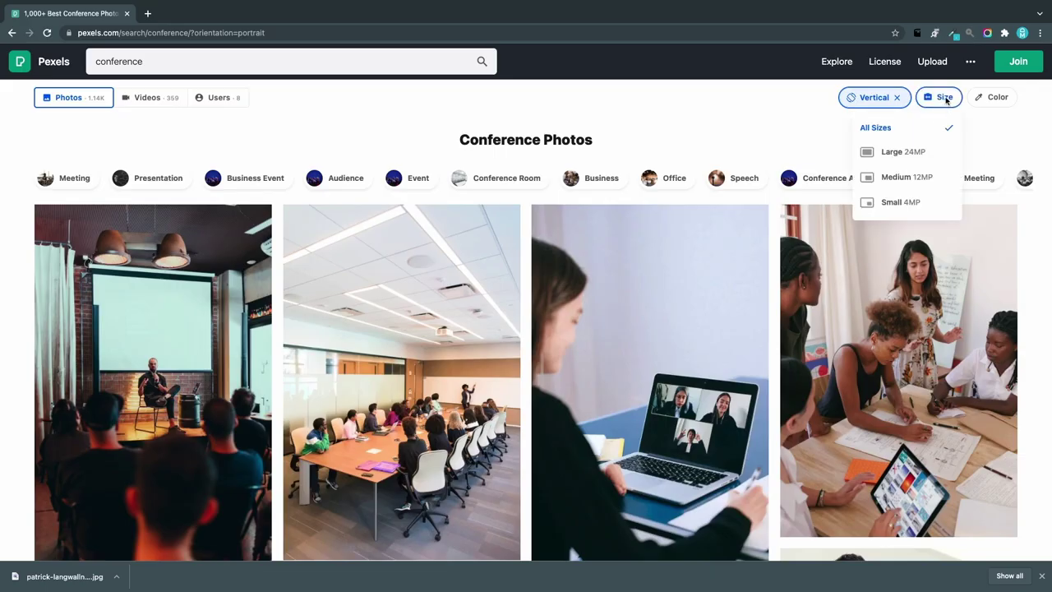
click(997, 98)
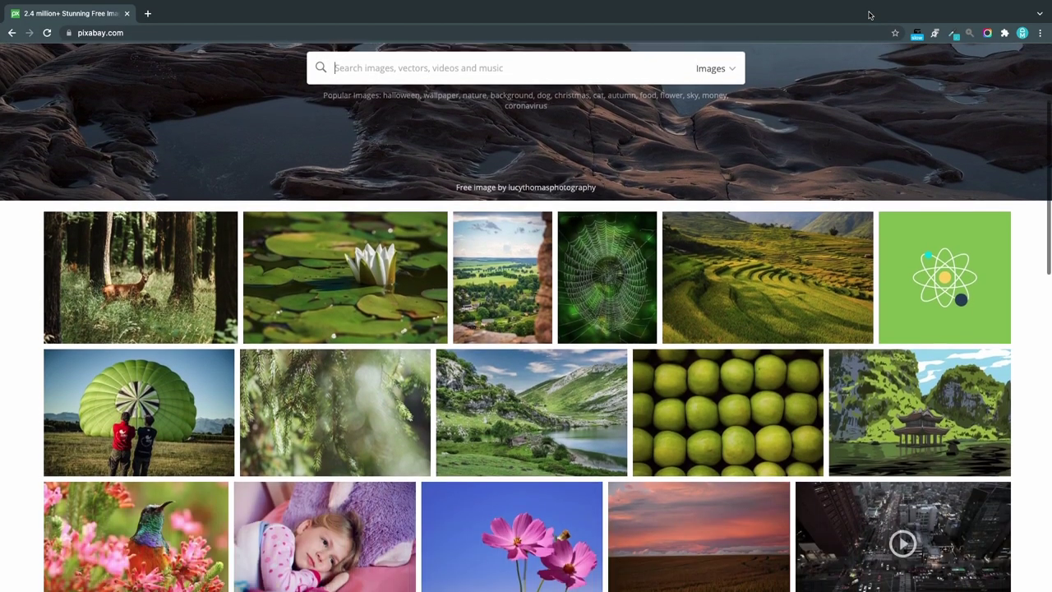
Browse the free images on the Pixabay home page down to the description of the site's license
key(Down)
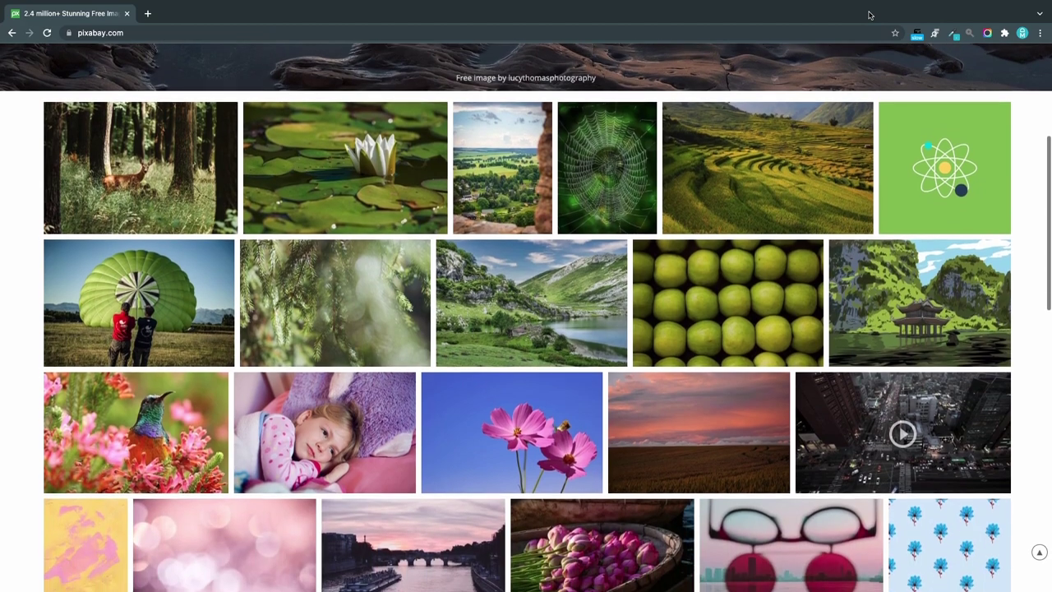
key(Down)
key(Down)
key(Down)
key(Down)
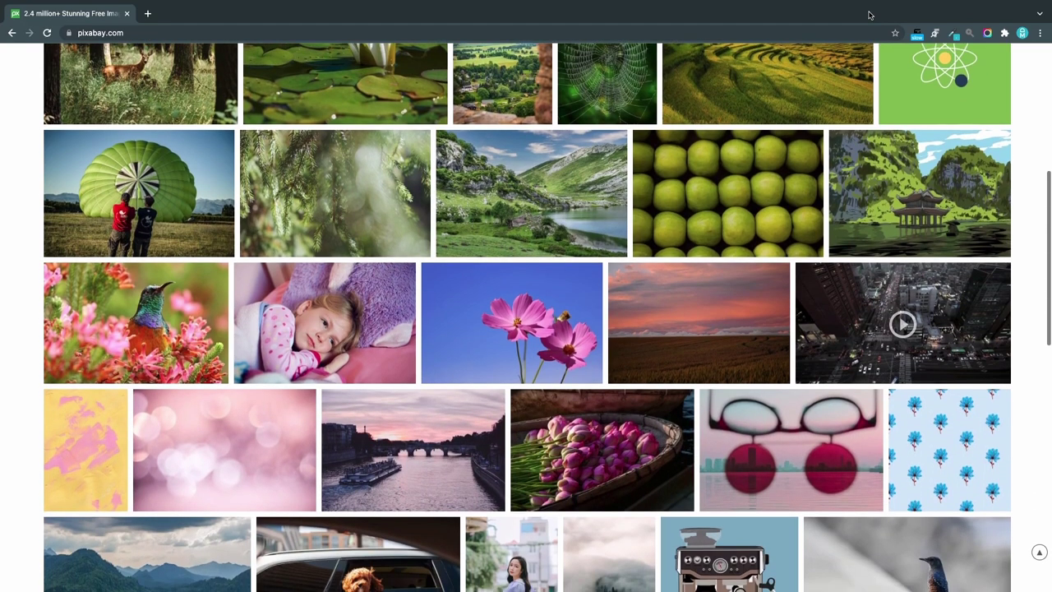
key(Down)
key(Down)
key(Down)
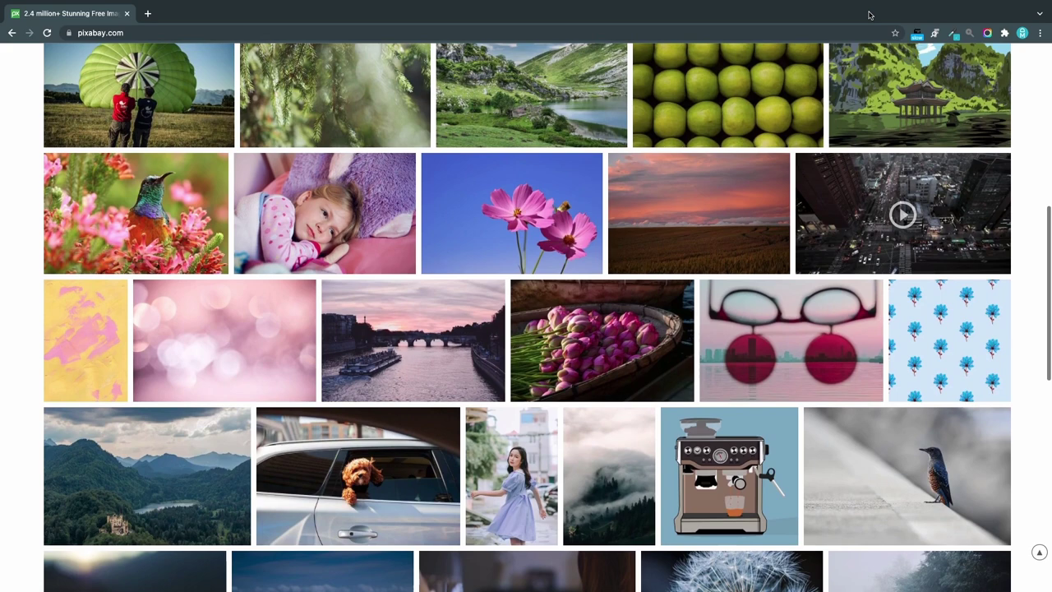
key(Down)
key(Down)
key(Down)
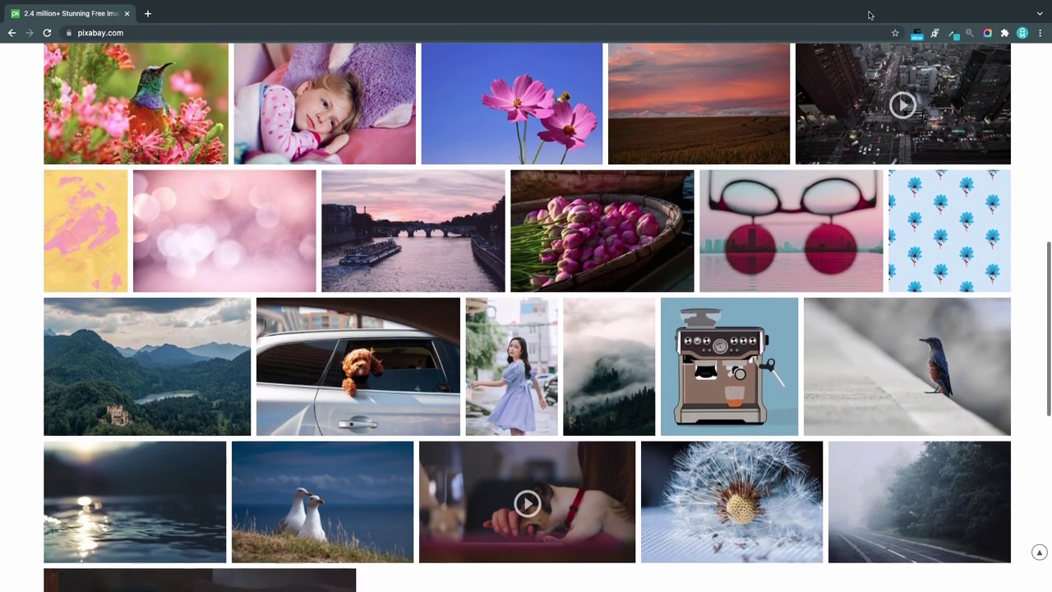
key(Down)
key(Down)
key(Down)
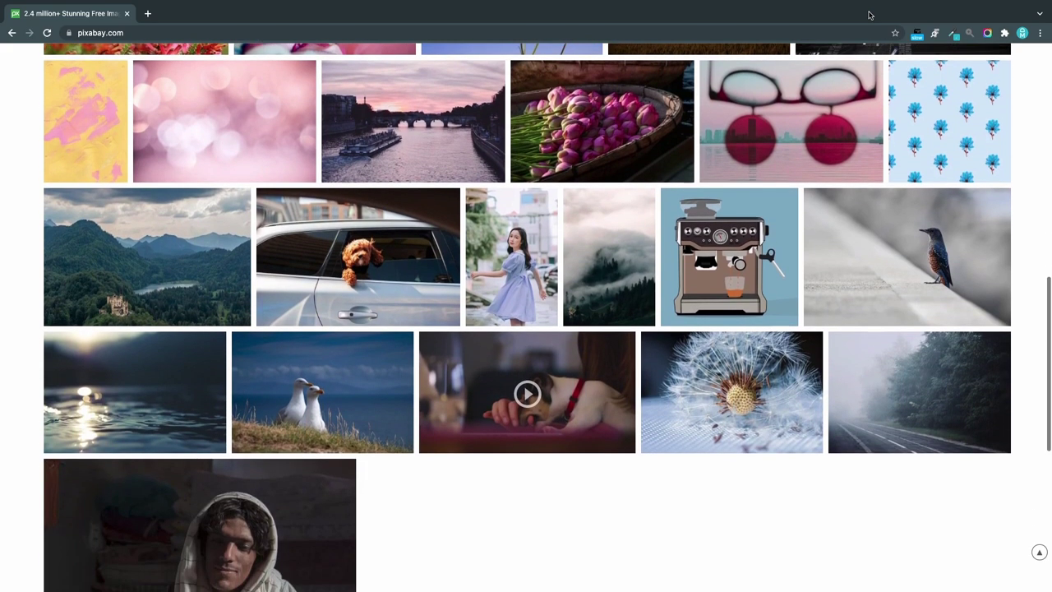
key(Down)
key(Down)
key(Down)
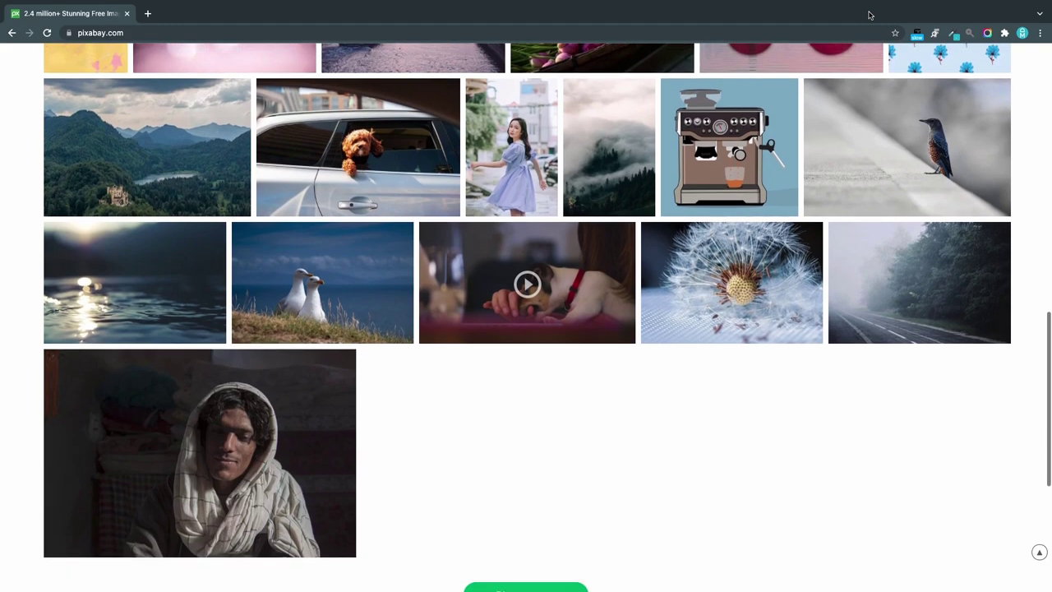
key(Down)
key(Down)
key(Down)
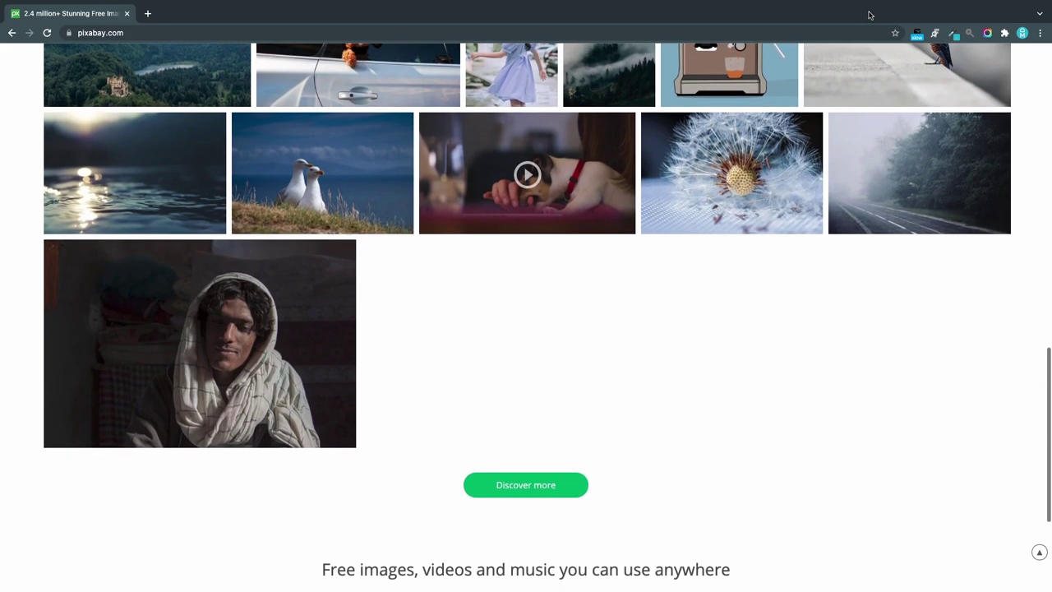
key(Down)
key(Down)
key(Down)
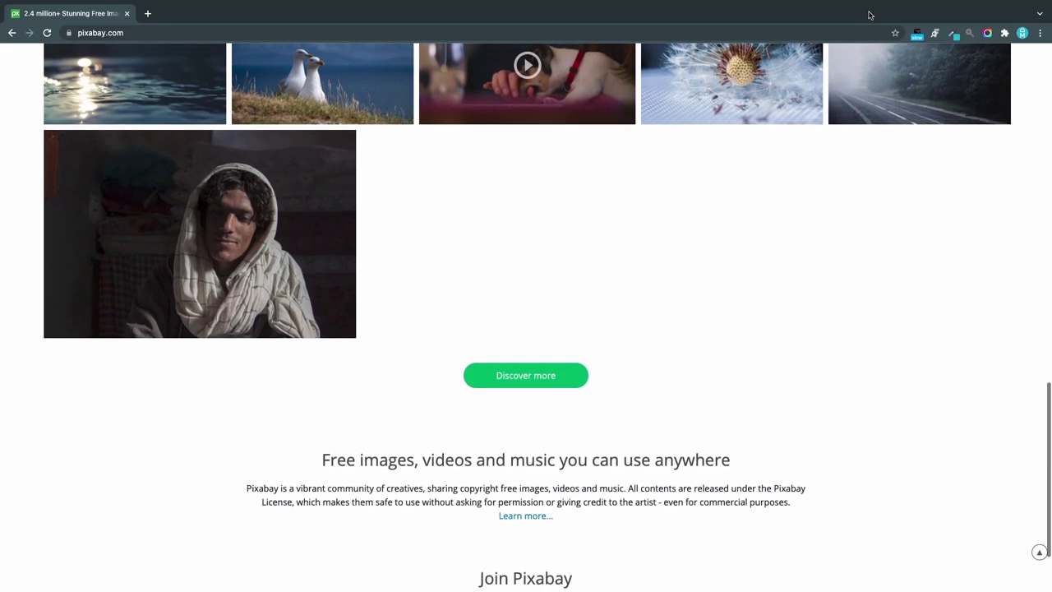
key(Down)
key(Down)
key(Down)
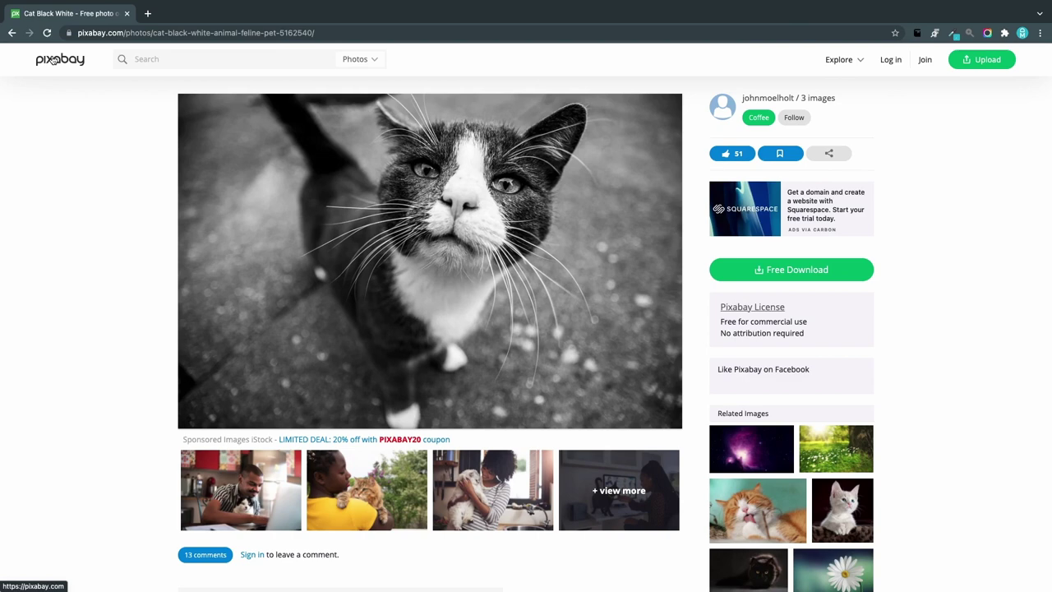
Return from the black-and-white cat photo to the Pixabay home page
click(53, 59)
scroll(260, 194, down, 2)
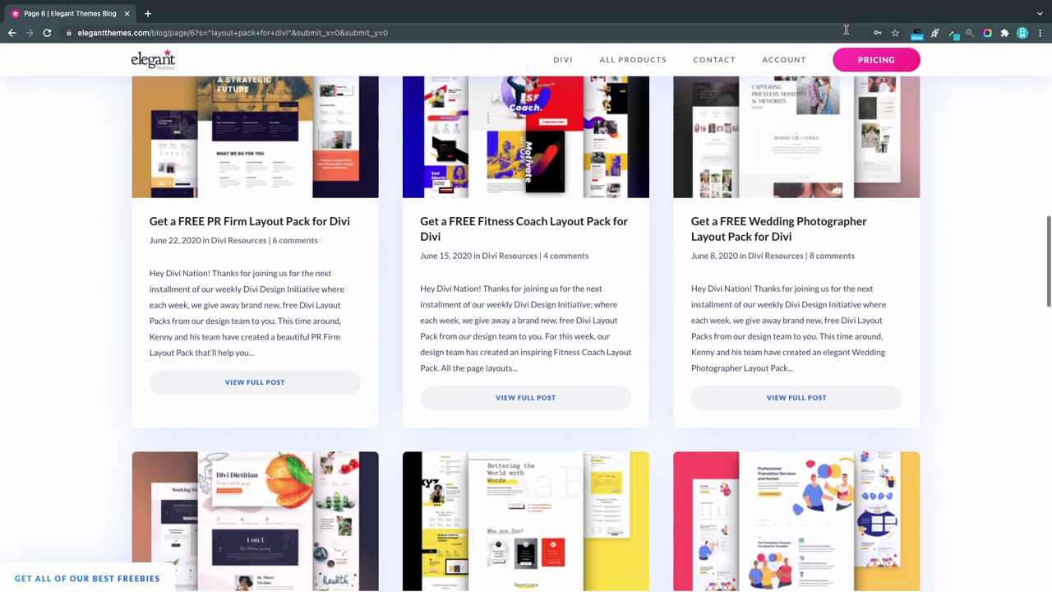
Browse the free Divi layout pack posts and examine the unrestricted photos in the Dog Grooming Layout Pack post
scroll(846, 29, down, 3)
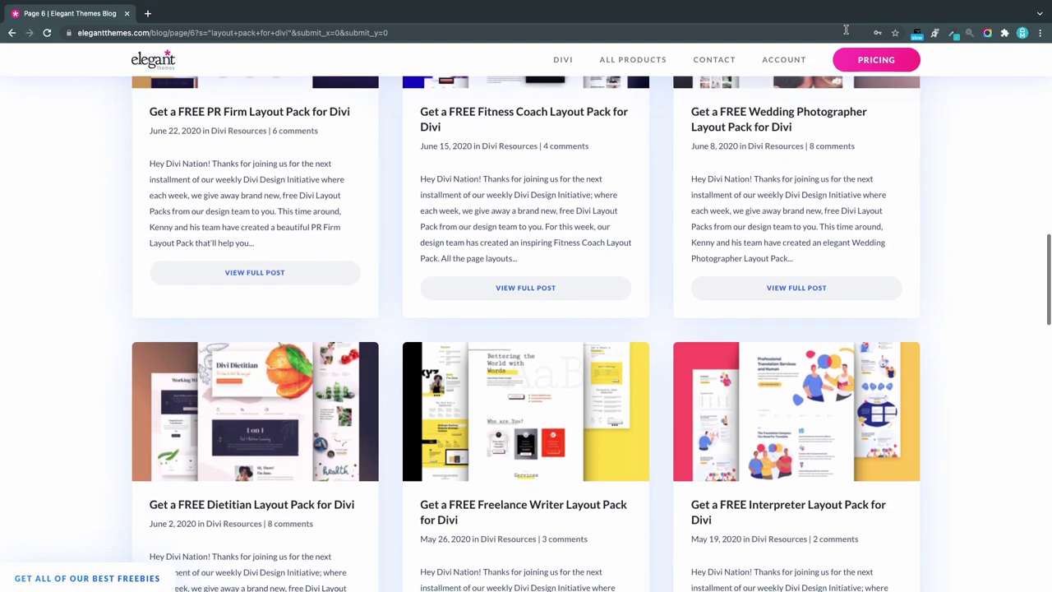
scroll(846, 30, down, 2)
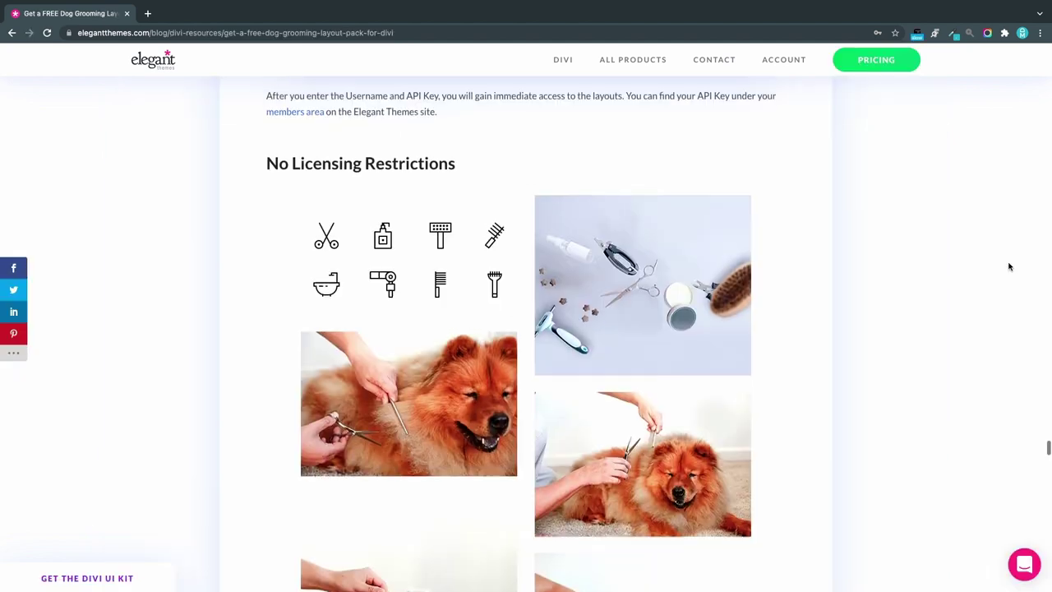
scroll(1009, 266, down, 3)
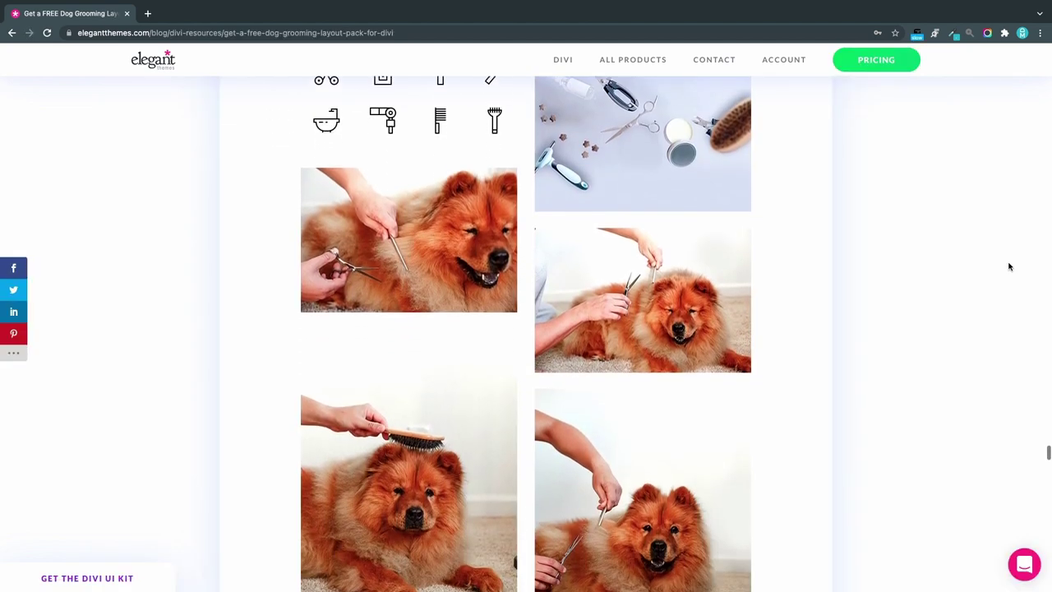
scroll(1009, 267, down, 5)
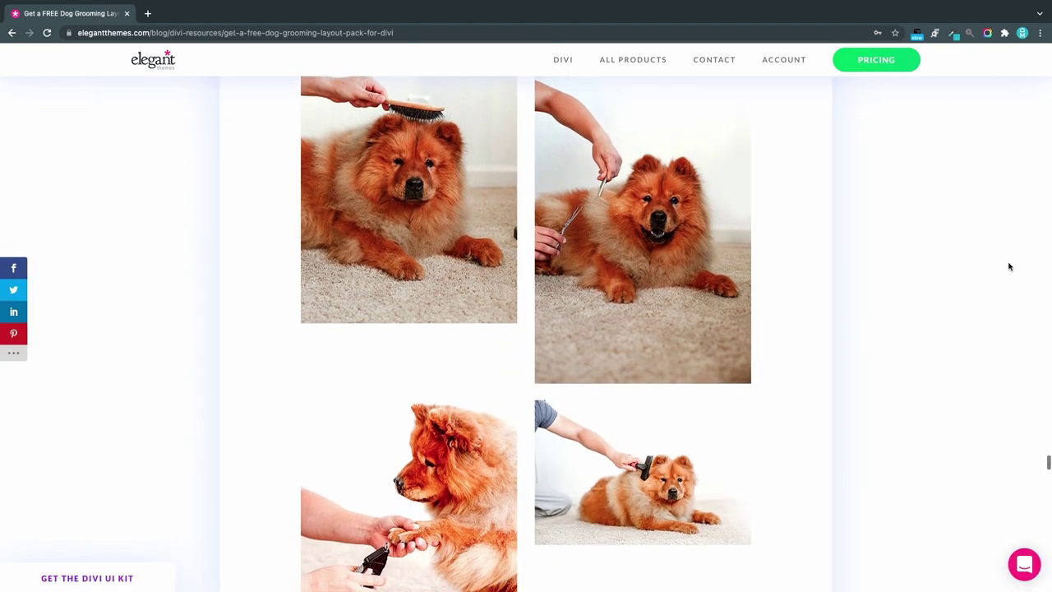
scroll(1009, 266, down, 5)
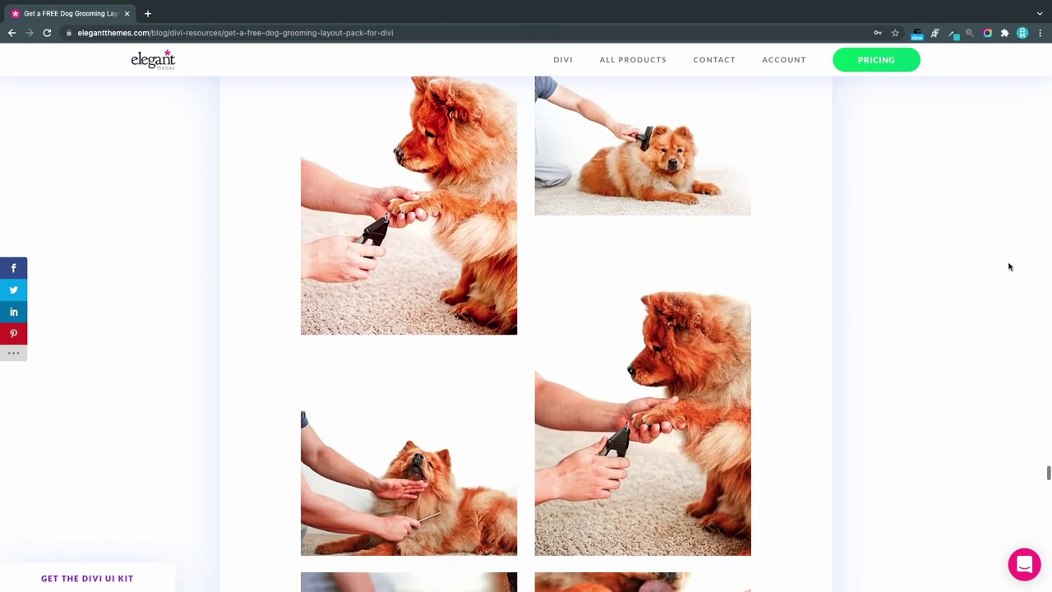
scroll(1009, 266, down, 5)
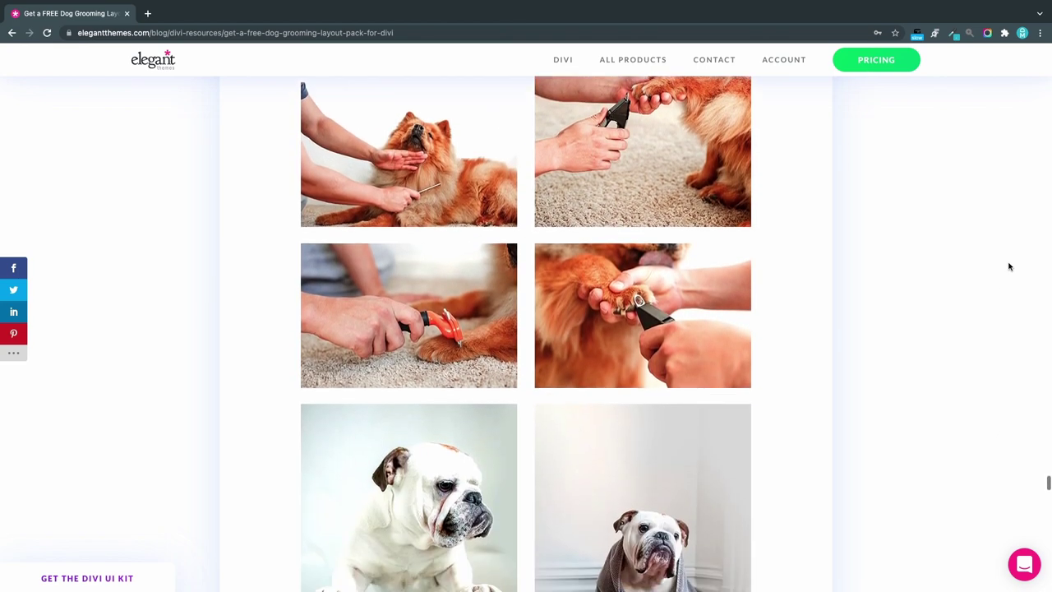
scroll(1009, 266, down, 4)
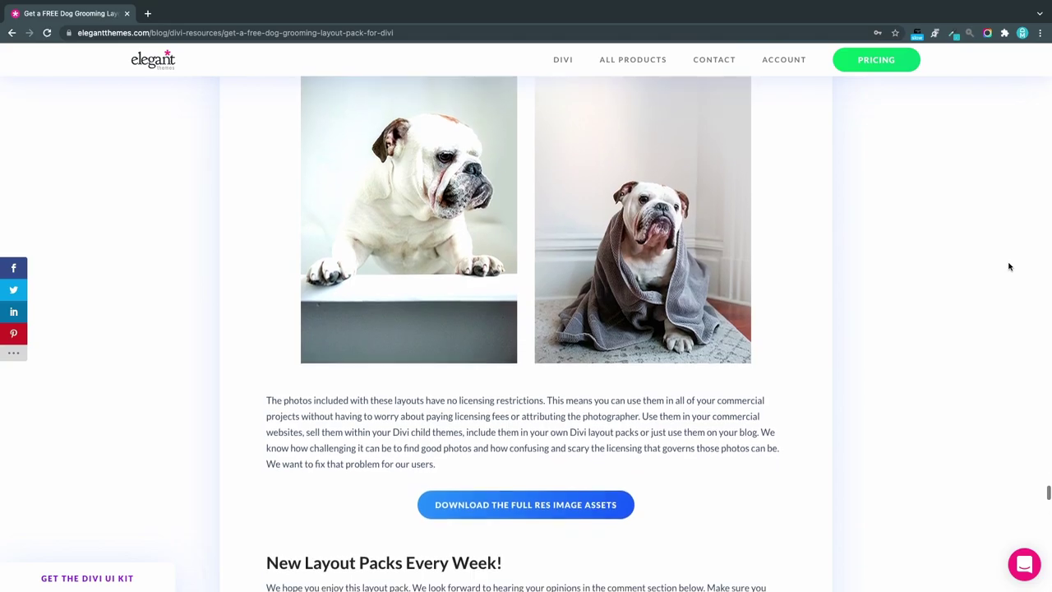
scroll(1009, 267, down, 2)
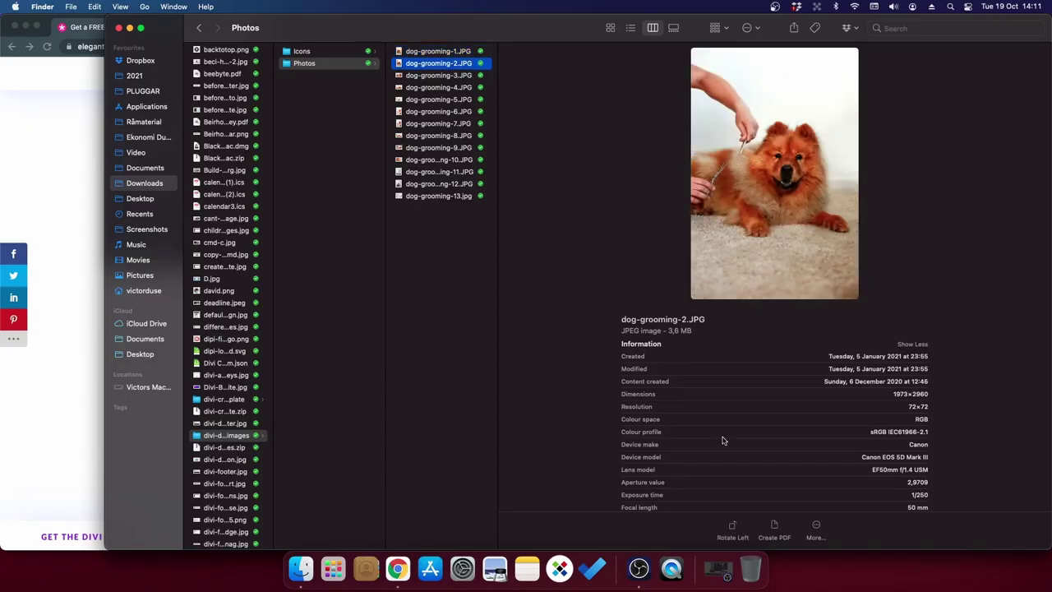
Switch to Finder and preview the downloaded dog-grooming photos one after another in the Photos folder
key(Down)
key(Down)
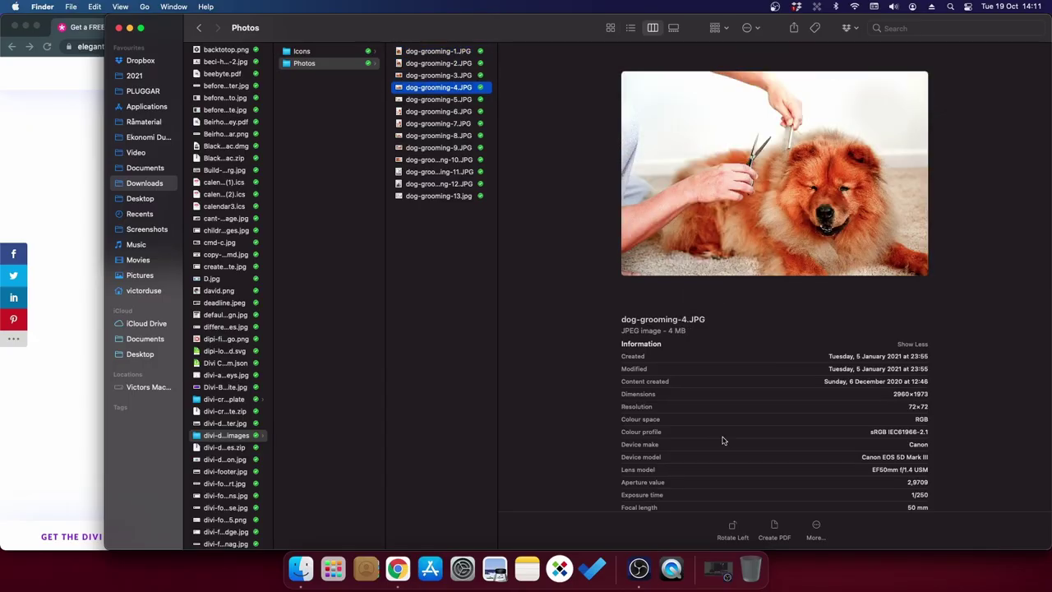
key(Down)
key(Down)
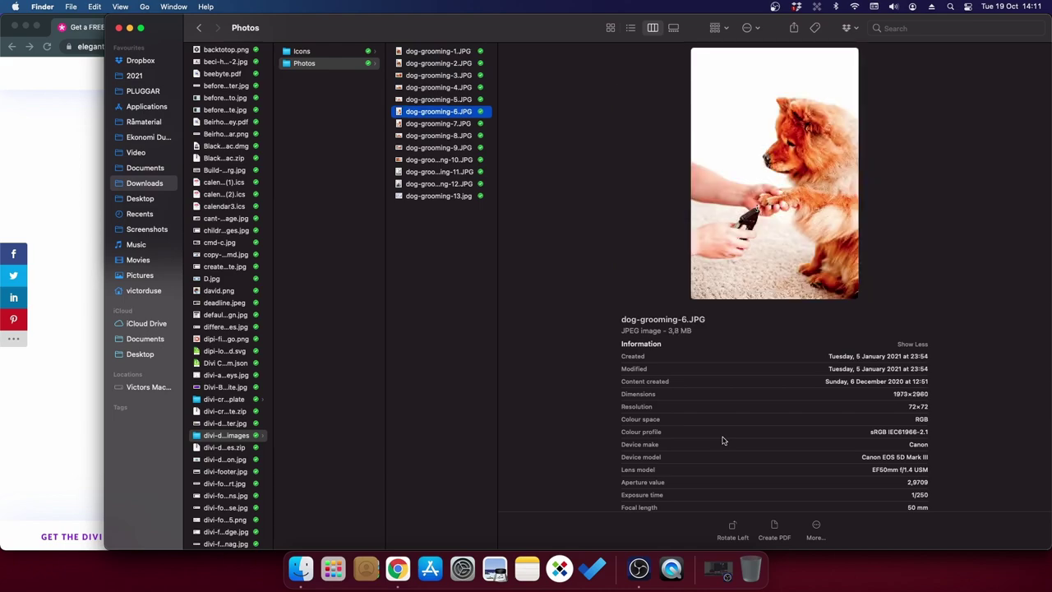
key(Down)
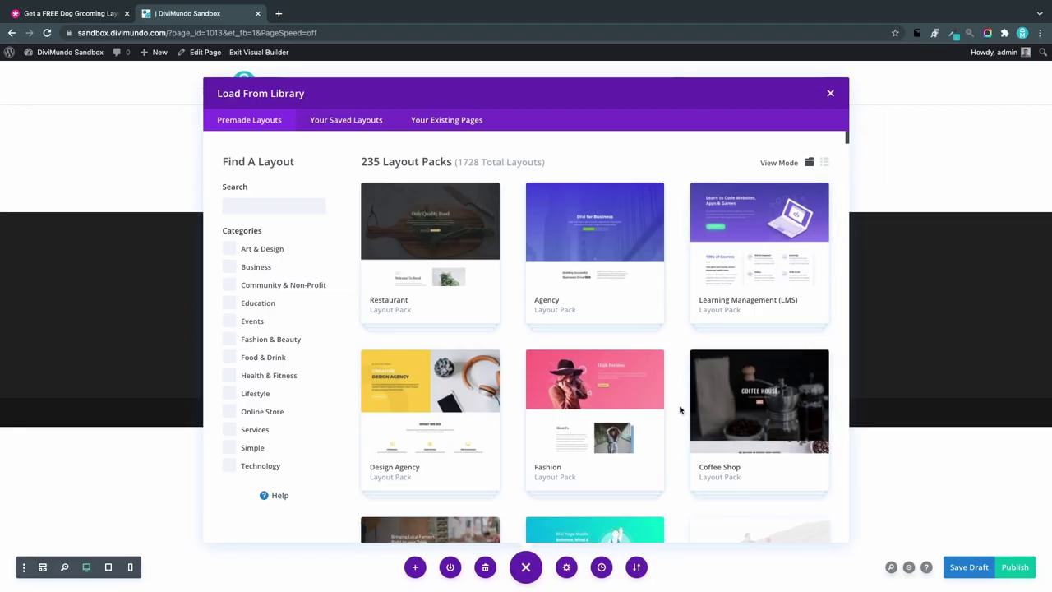
Switch to the Divi builder in the browser and browse the premade layout packs in Load From Library
scroll(681, 409, down, 3)
scroll(681, 410, down, 3)
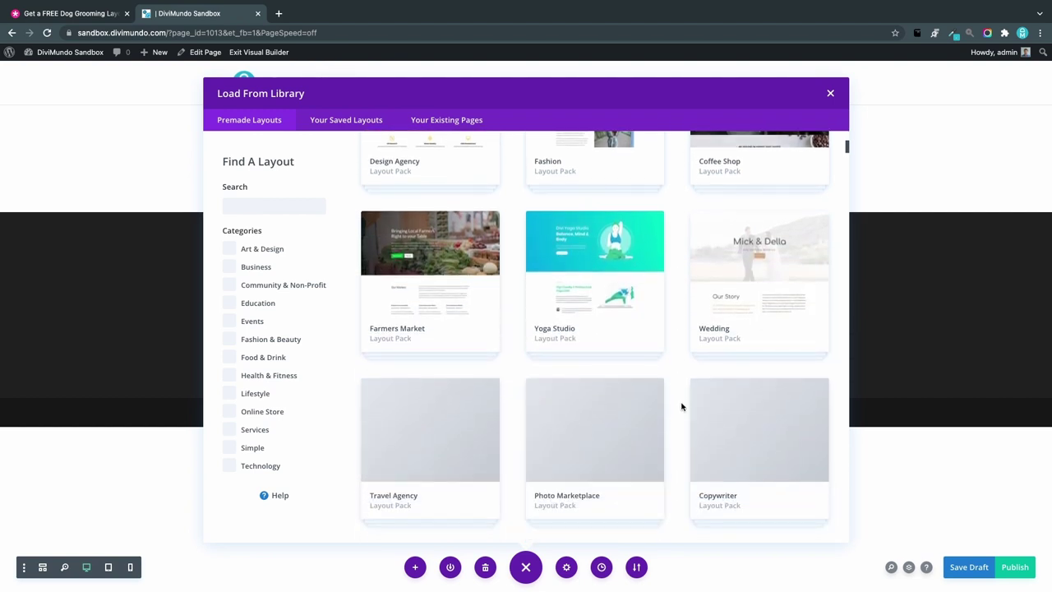
scroll(681, 408, down, 5)
scroll(682, 406, down, 5)
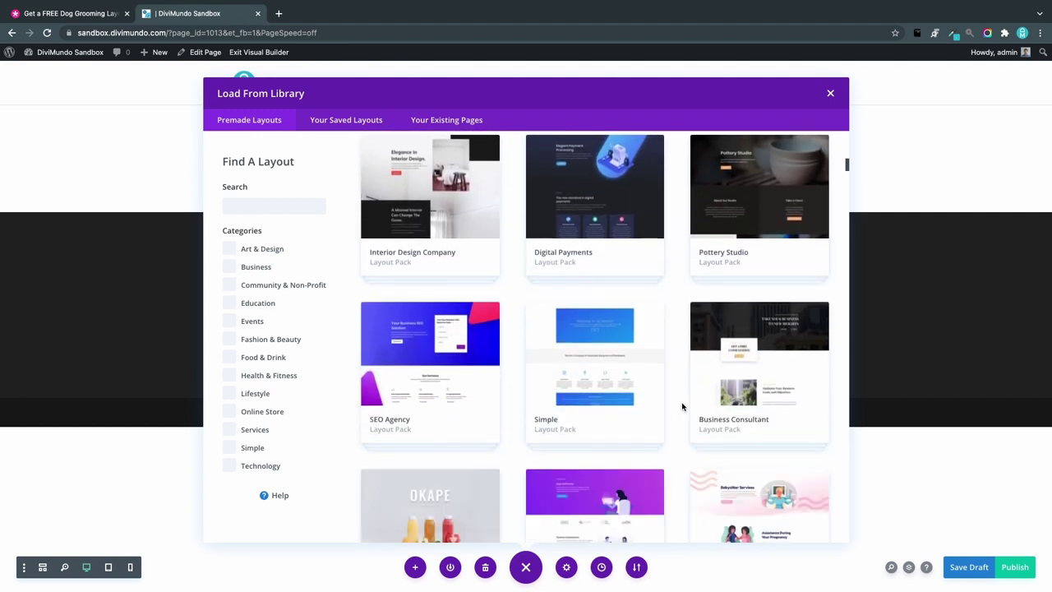
scroll(682, 406, down, 2)
scroll(681, 406, down, 2)
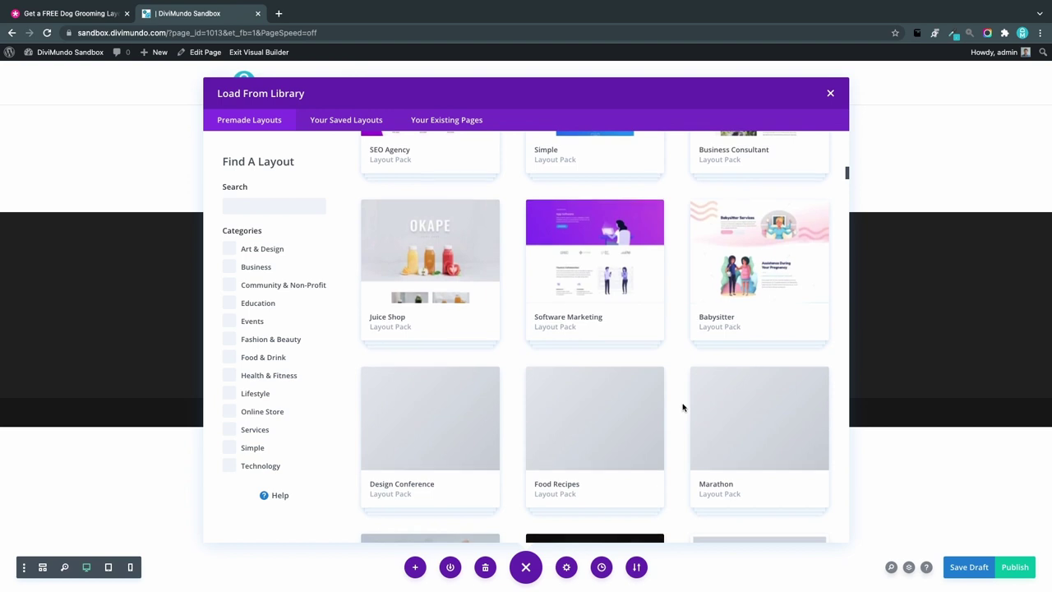
scroll(681, 406, down, 4)
scroll(681, 406, down, 8)
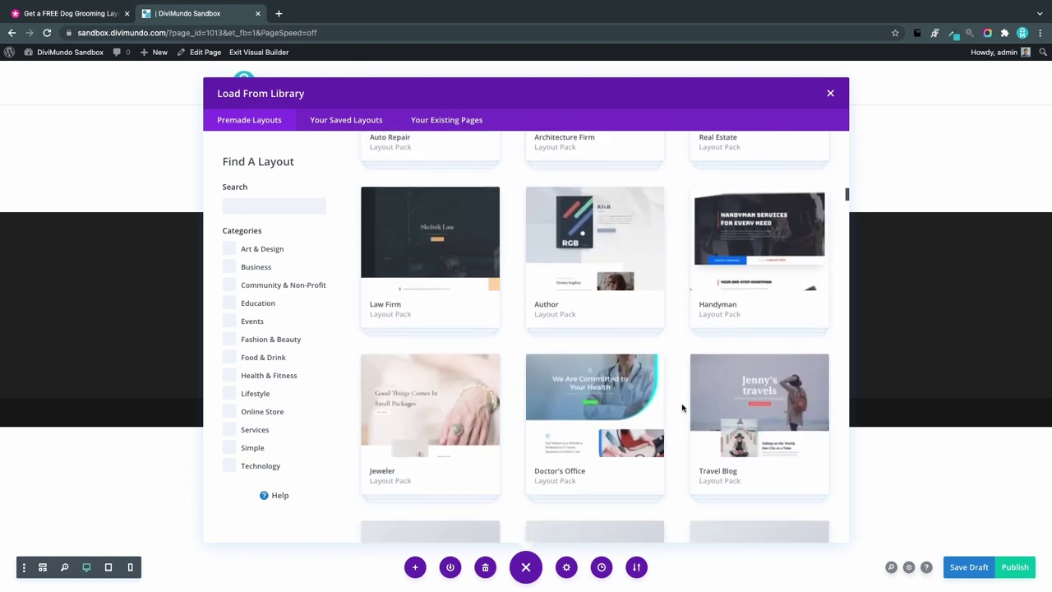
Open the Animal Shelter layout pack in the premade layouts and look through its Blog, Contact, Get Involved and Landing layouts
scroll(684, 408, down, 1)
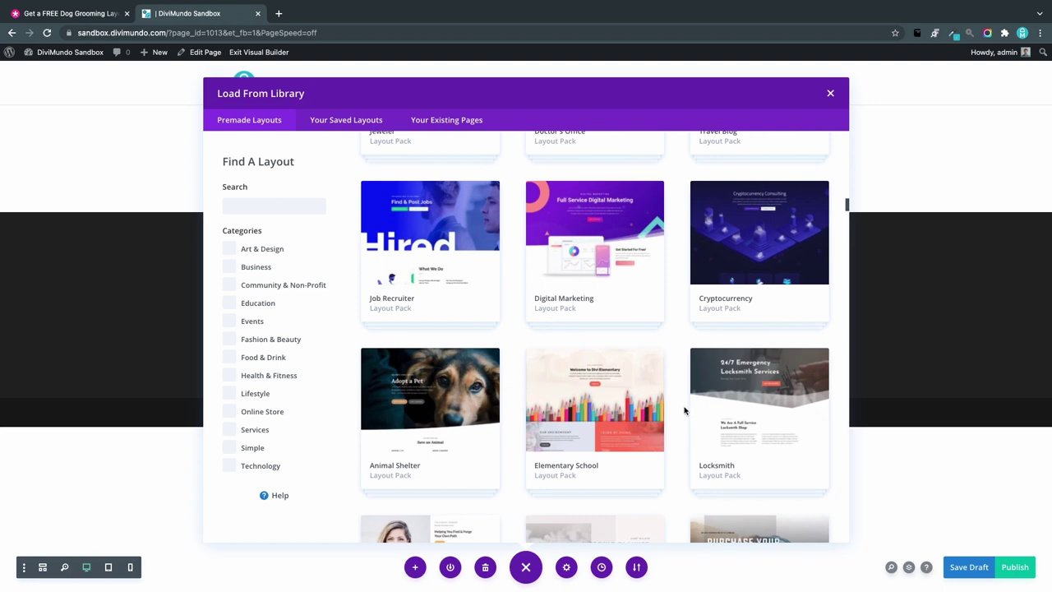
scroll(684, 409, down, 2)
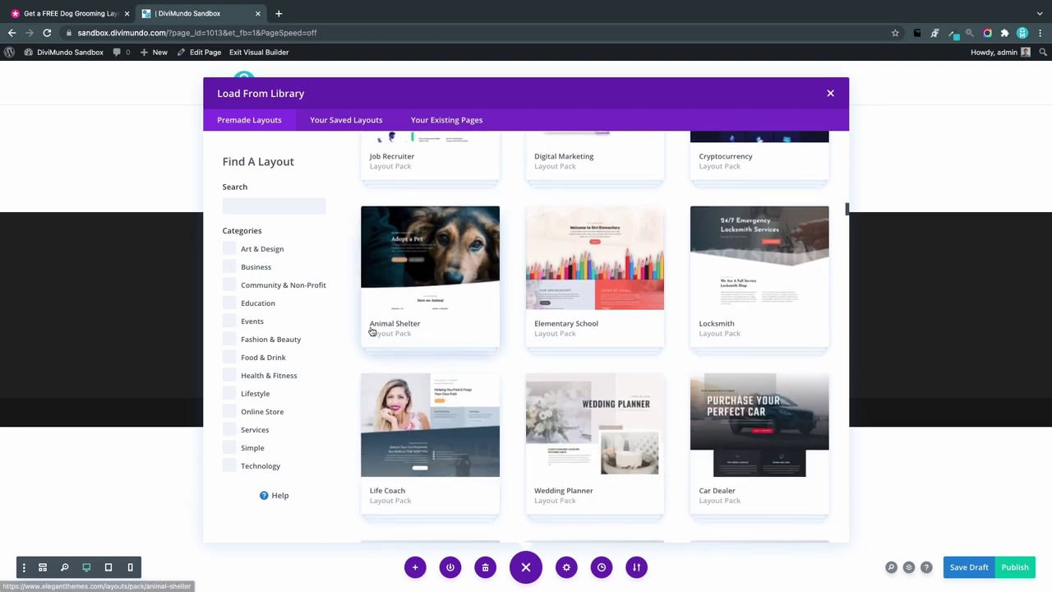
click(415, 258)
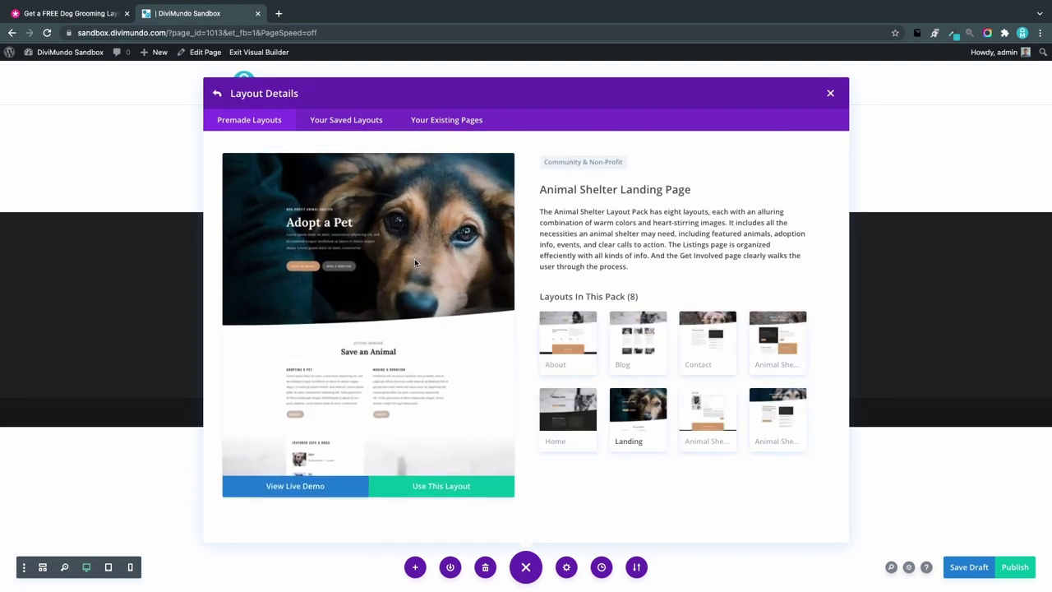
click(639, 360)
click(724, 356)
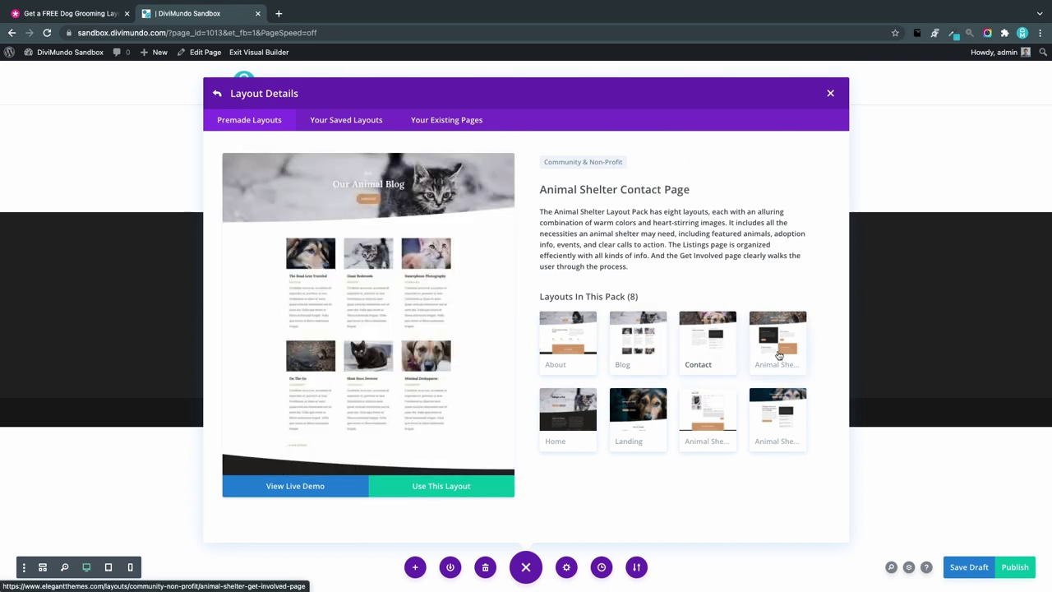
click(778, 353)
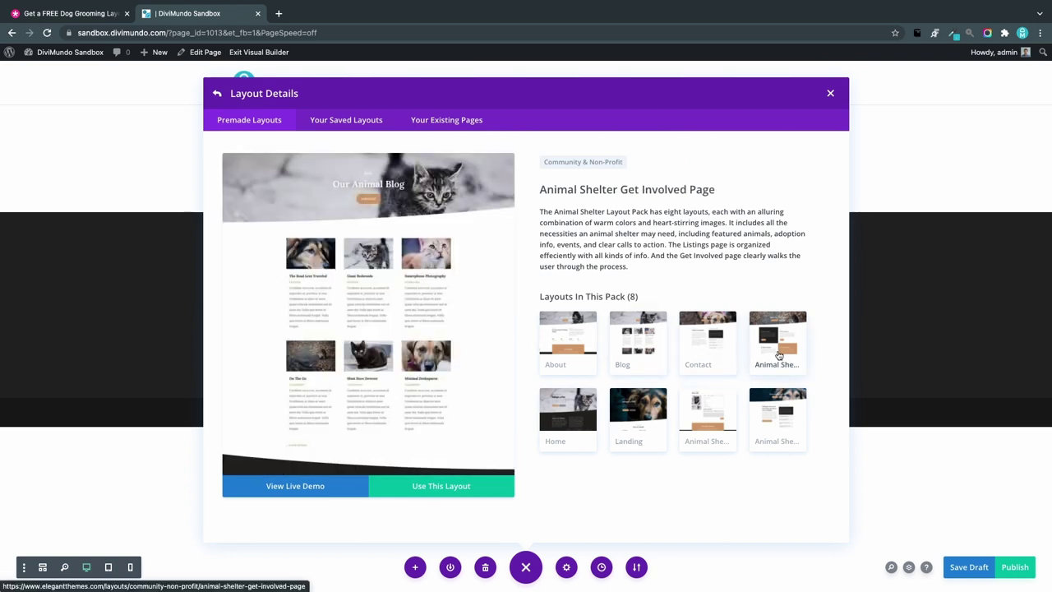
click(658, 423)
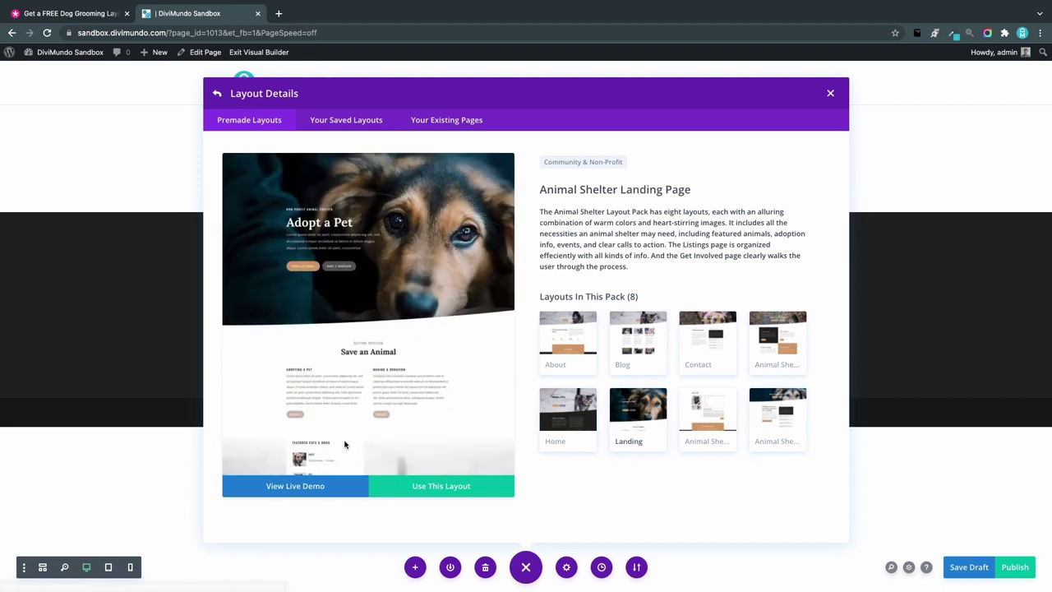
Load the Animal Shelter Landing layout into the page and review its sections and included photos
click(423, 488)
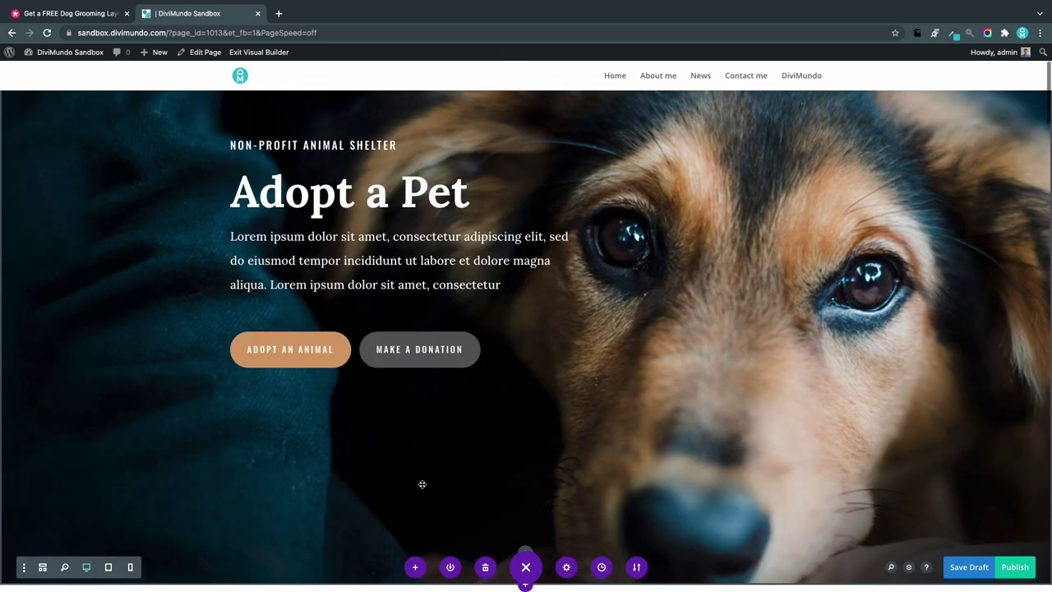
scroll(423, 485, down, 6)
scroll(423, 484, down, 8)
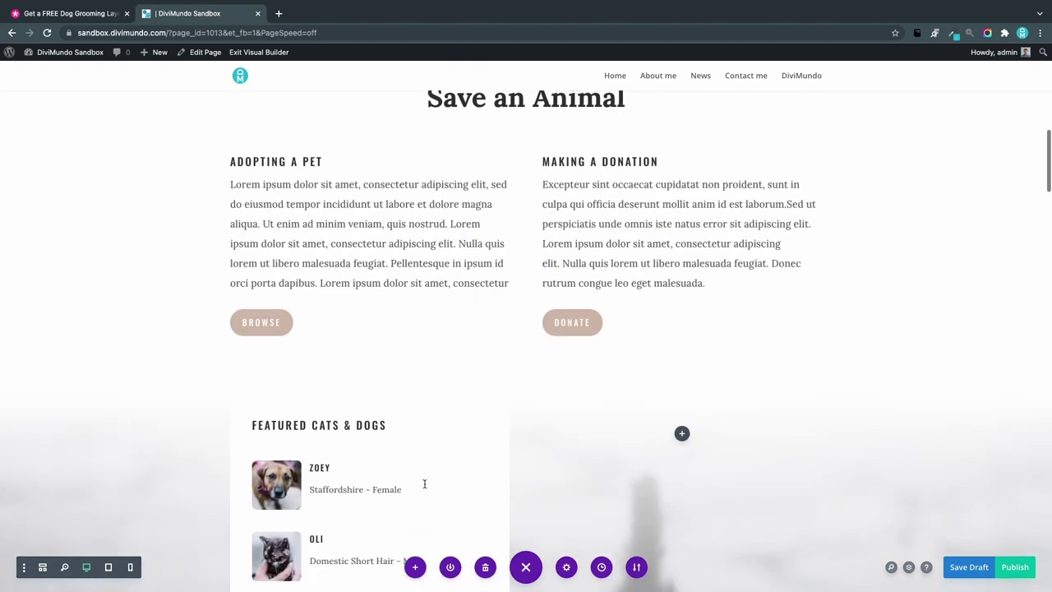
scroll(425, 484, down, 5)
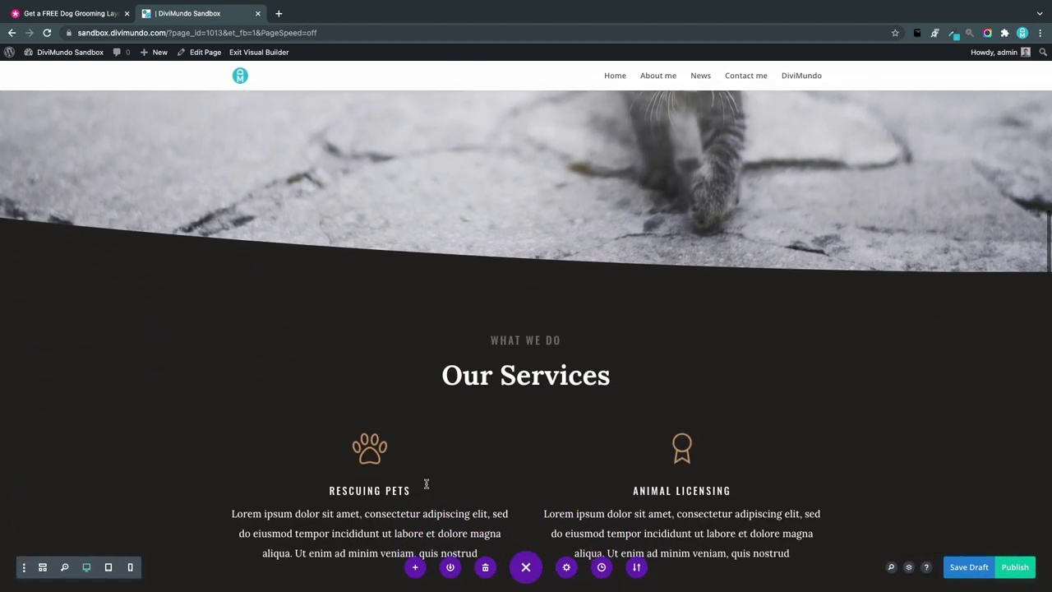
scroll(427, 484, down, 8)
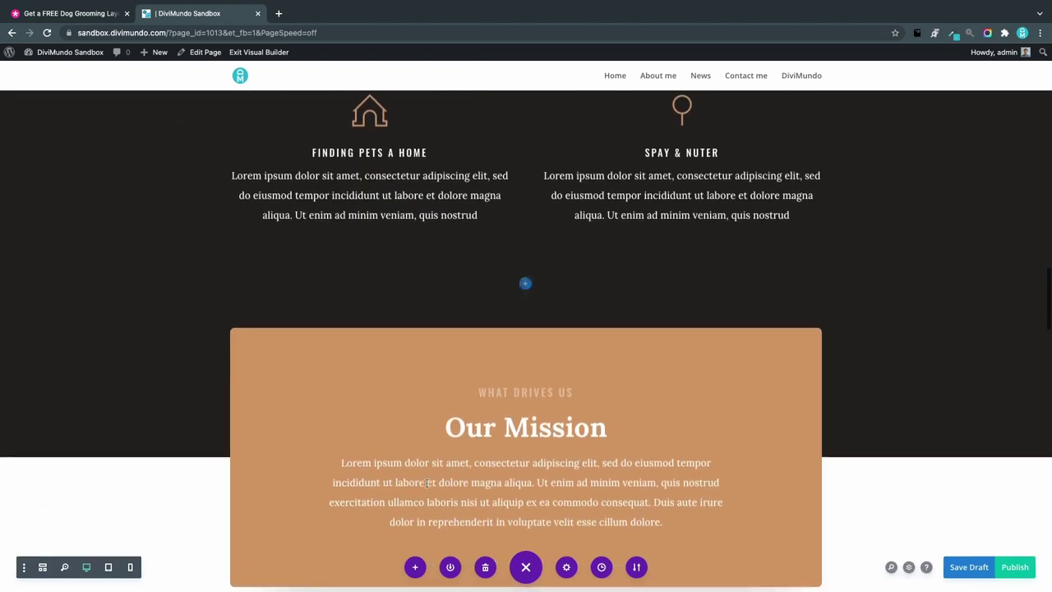
scroll(427, 487, down, 5)
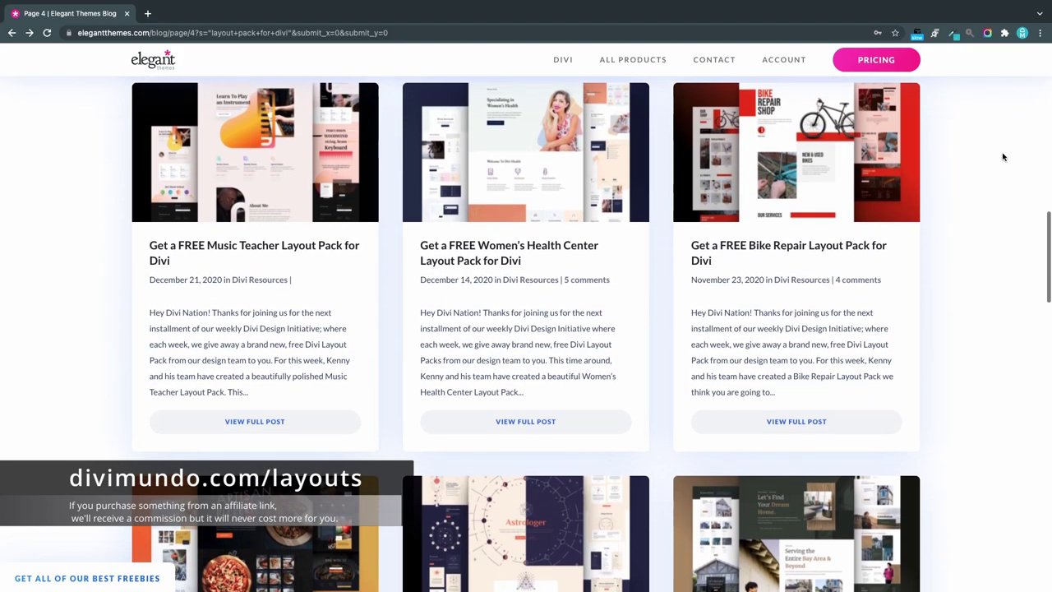
Browse page 4 of the free Divi layout pack posts on the Elegant Themes blog and go to page 5
scroll(1003, 157, down, 3)
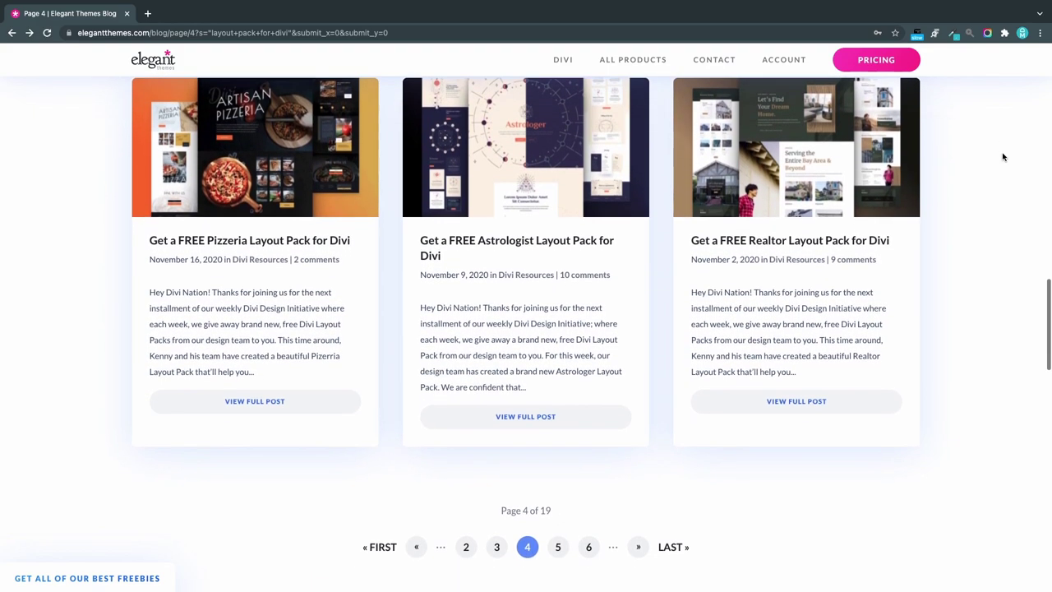
scroll(1003, 157, down, 1)
scroll(998, 160, down, 1)
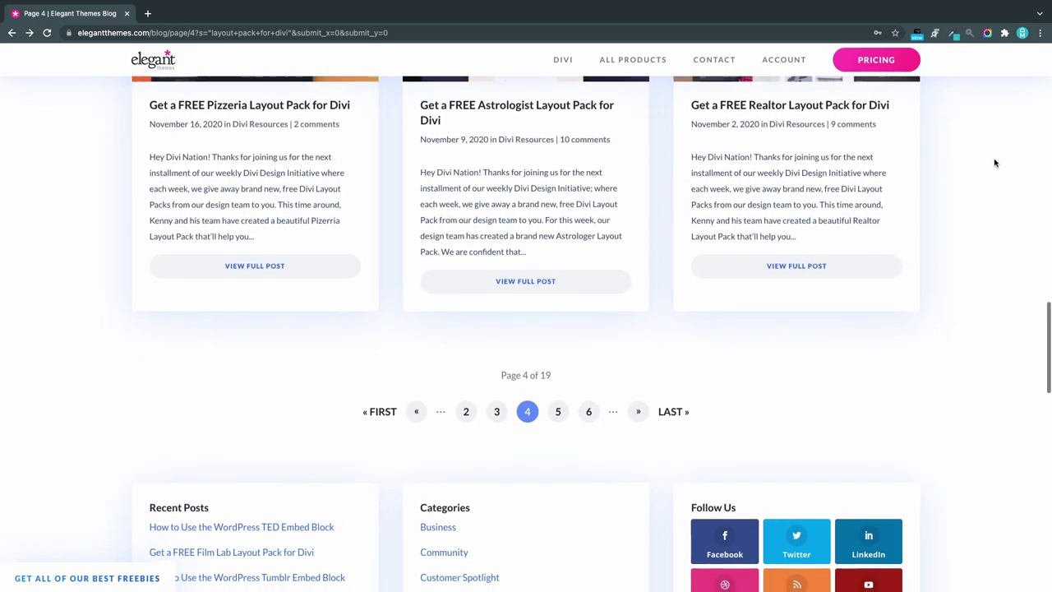
scroll(995, 163, down, 1)
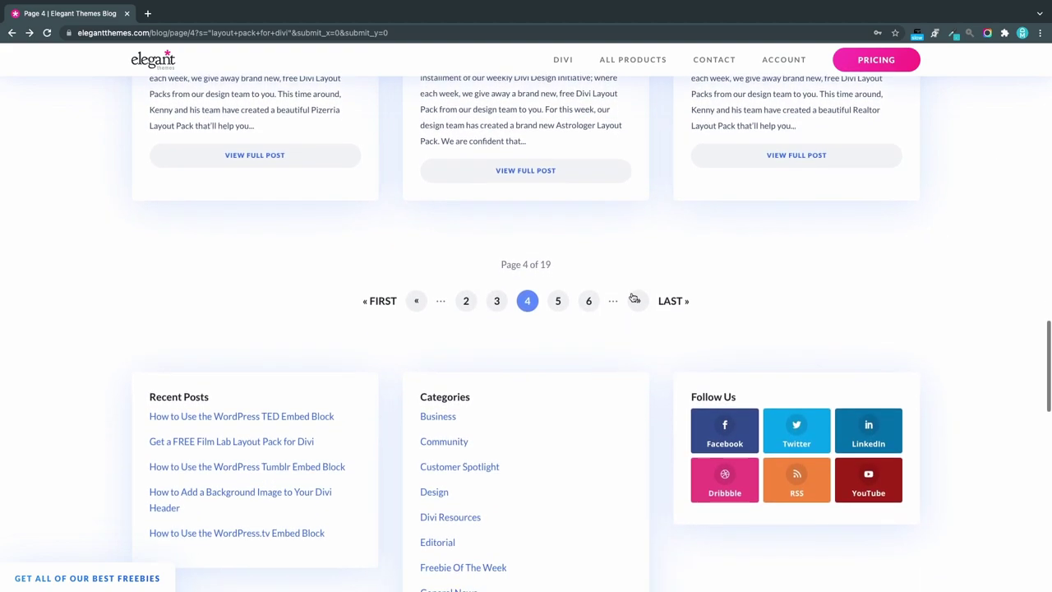
scroll(570, 288, down, 1)
click(557, 245)
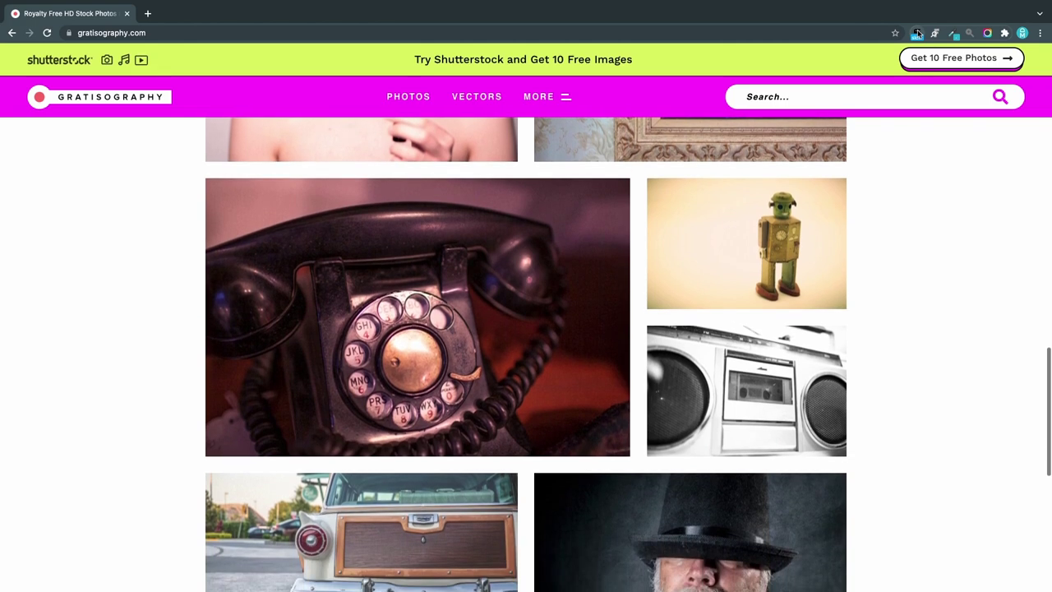
Browse the free photos on the Gratisography home page and on page 2 of its photo collection
scroll(526, 353, down, 3)
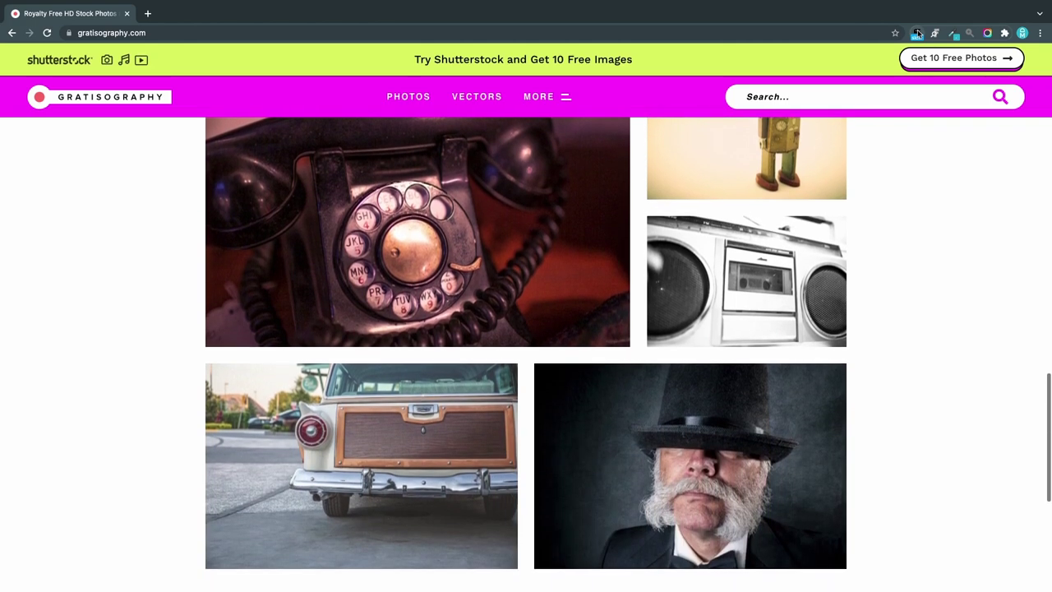
scroll(526, 354, down, 3)
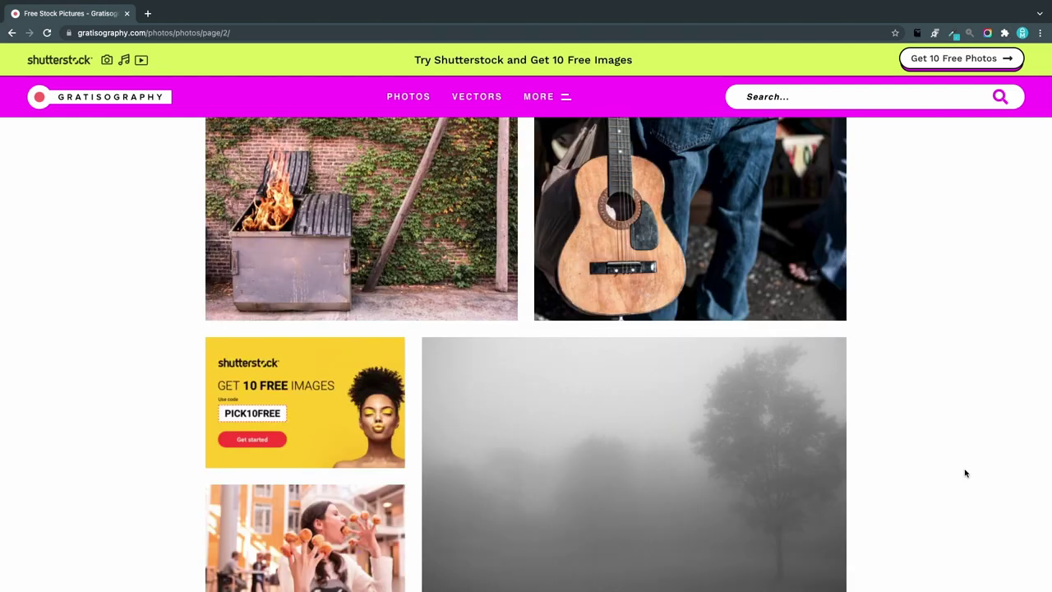
scroll(966, 473, down, 3)
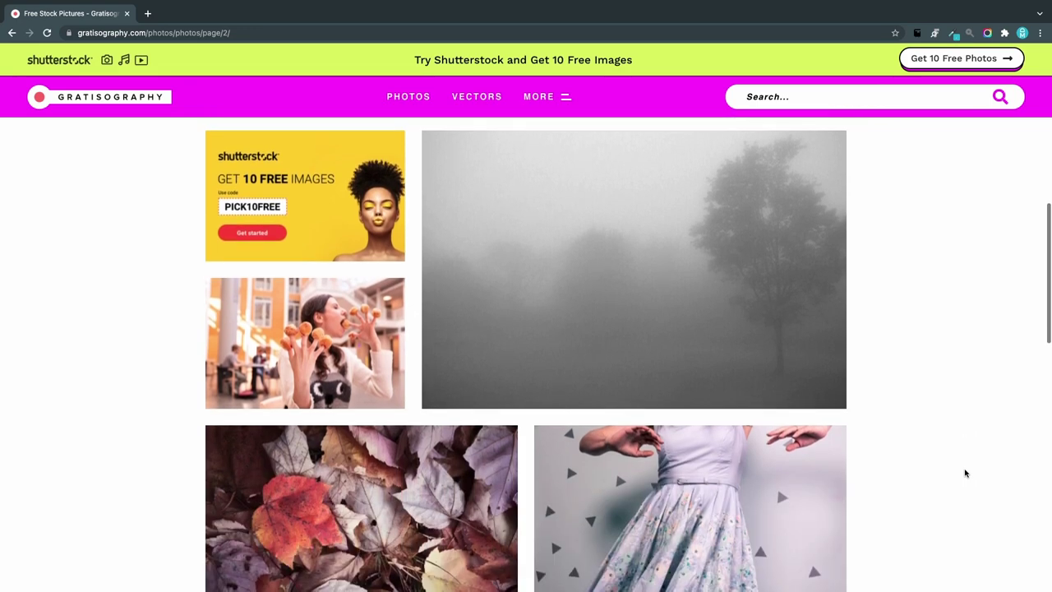
Open the Gratisography vectors collection and browse its free illustrations
click(477, 99)
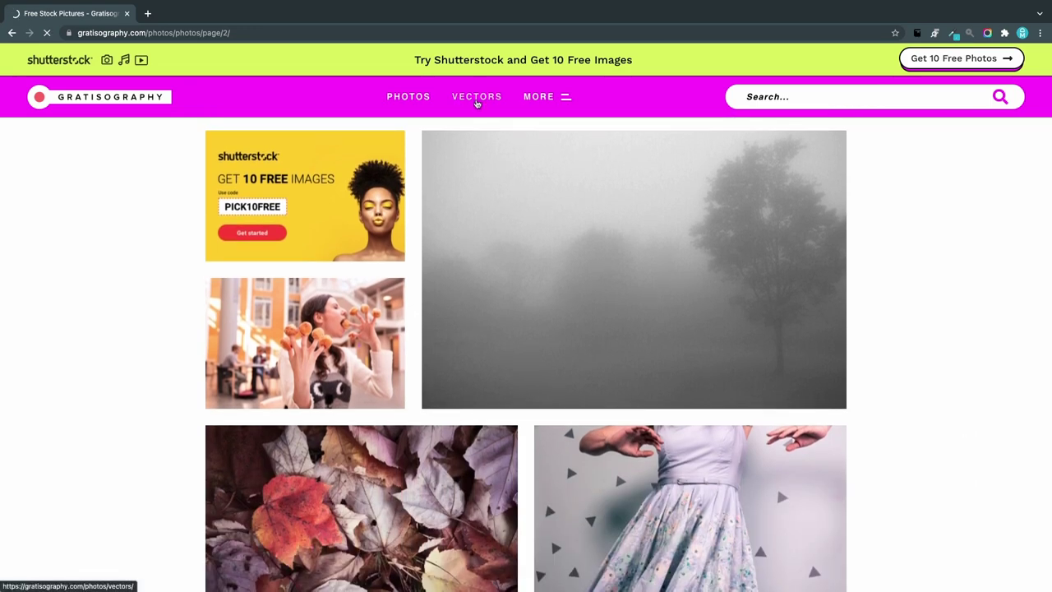
scroll(696, 434, down, 4)
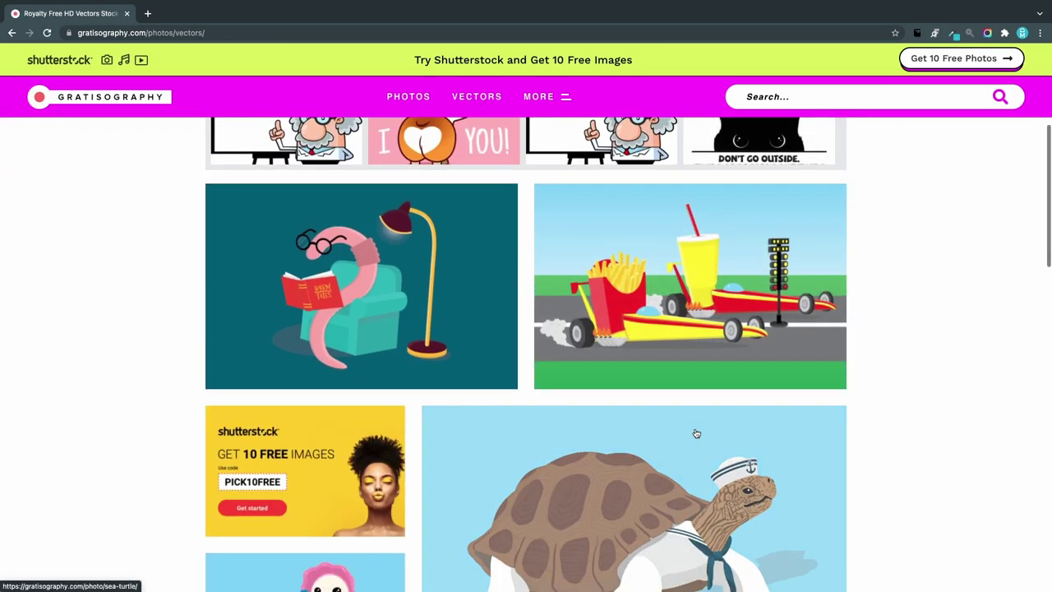
scroll(696, 433, down, 5)
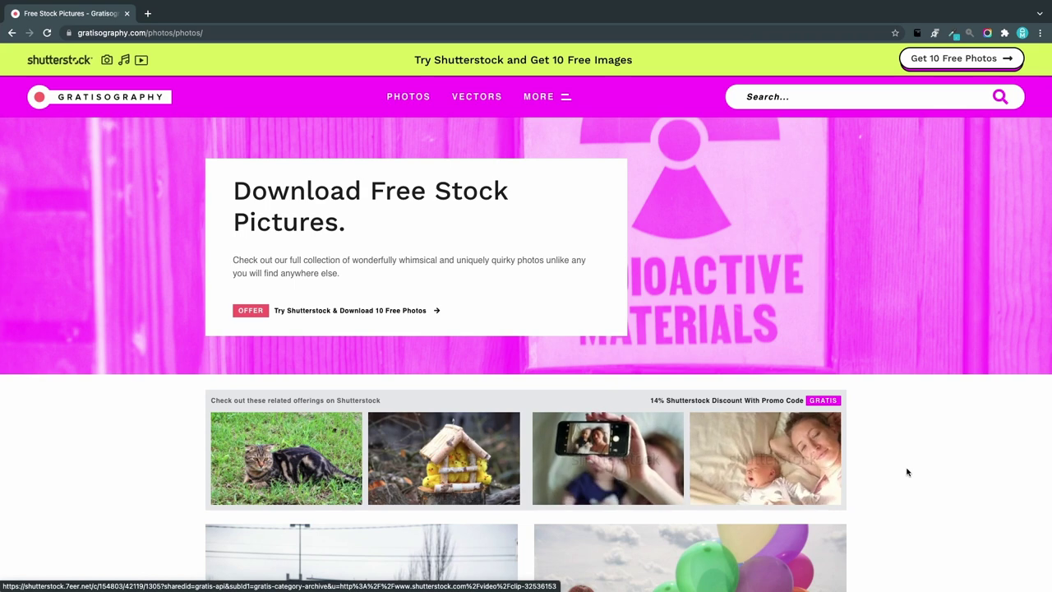
Open the Walking the Dog photo from the Gratisography photo gallery and download it at no cost
scroll(907, 472, down, 4)
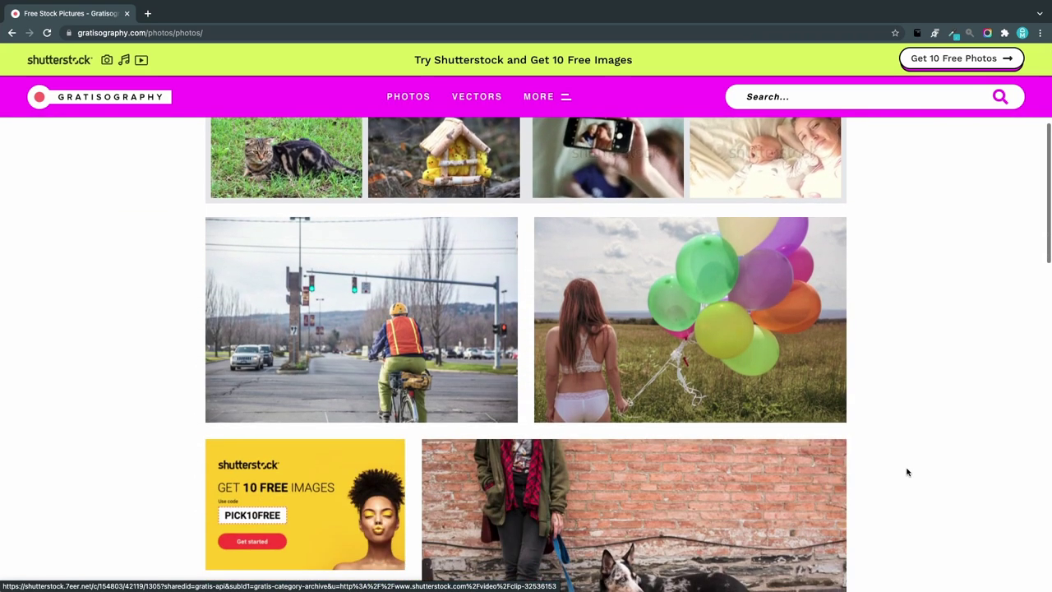
scroll(908, 472, down, 4)
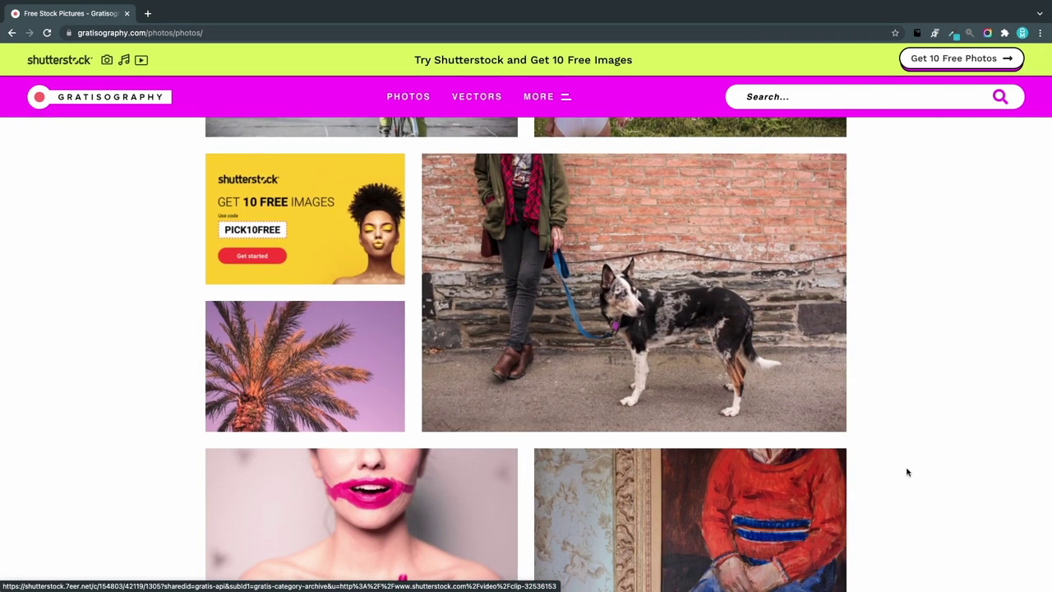
click(679, 287)
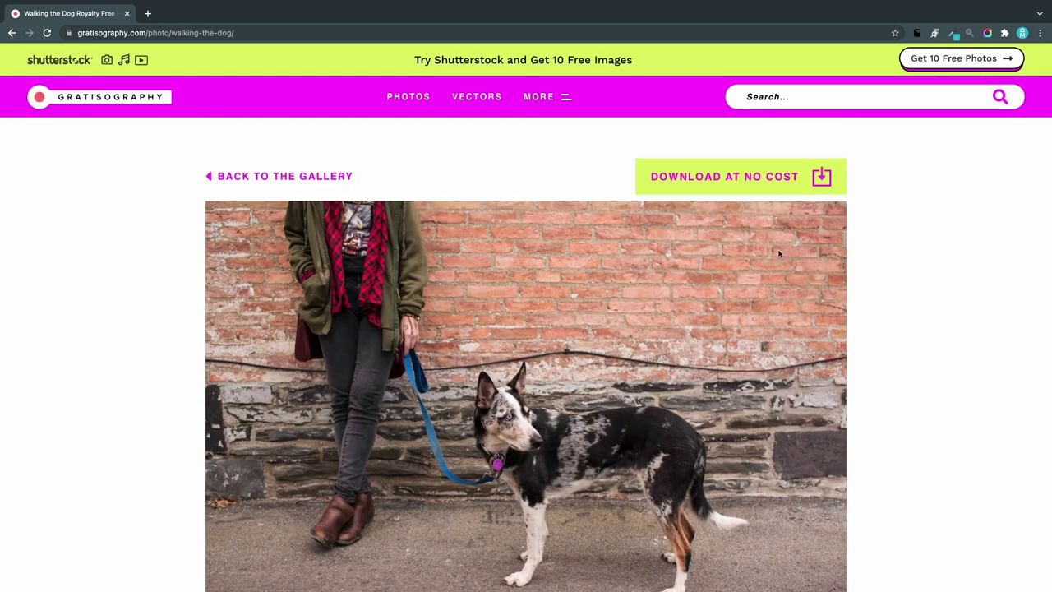
click(723, 176)
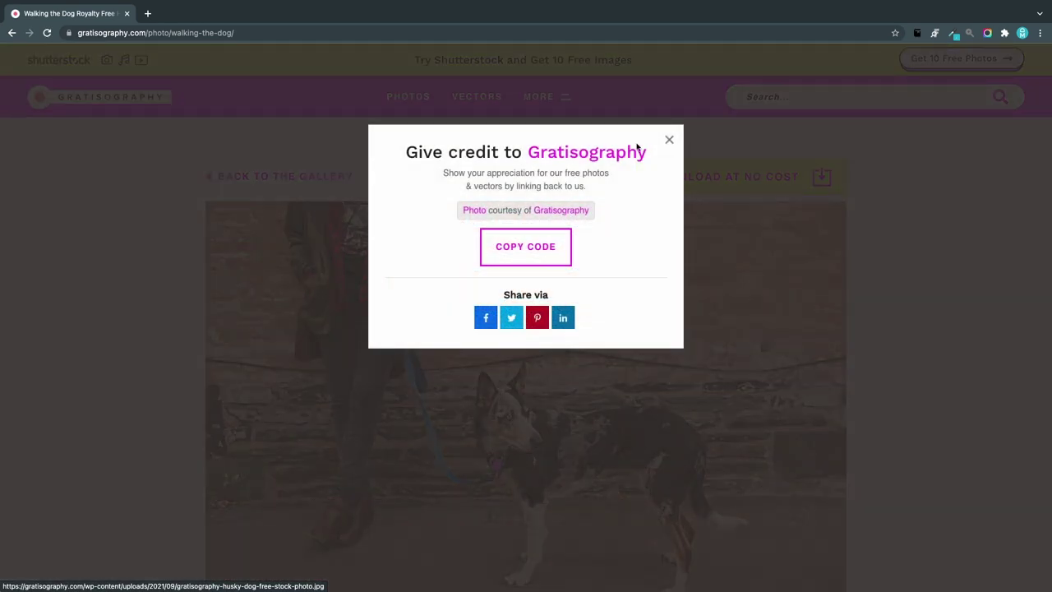